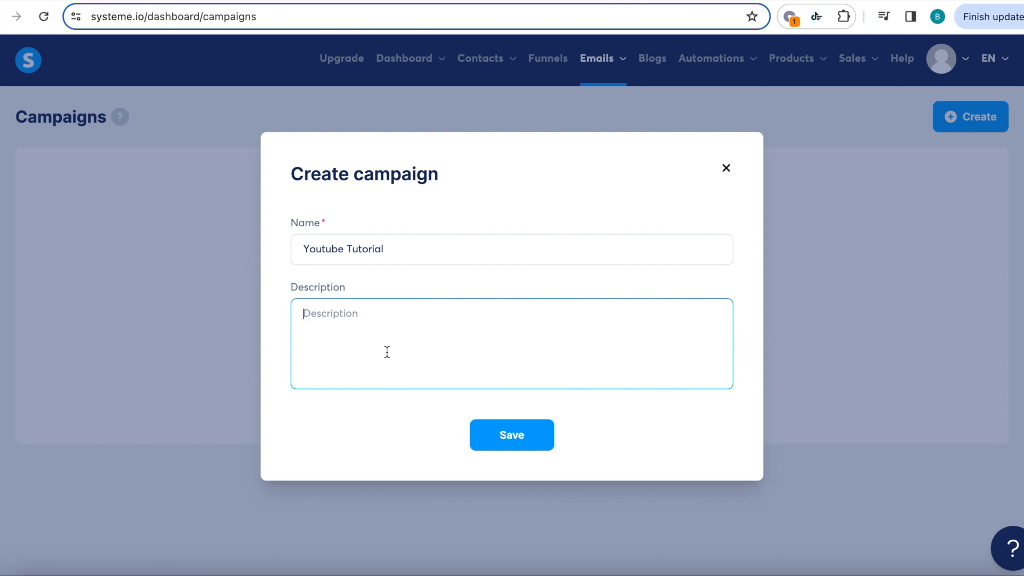
Save the new campaign named "Youtube Tutorial" and open it
click(491, 438)
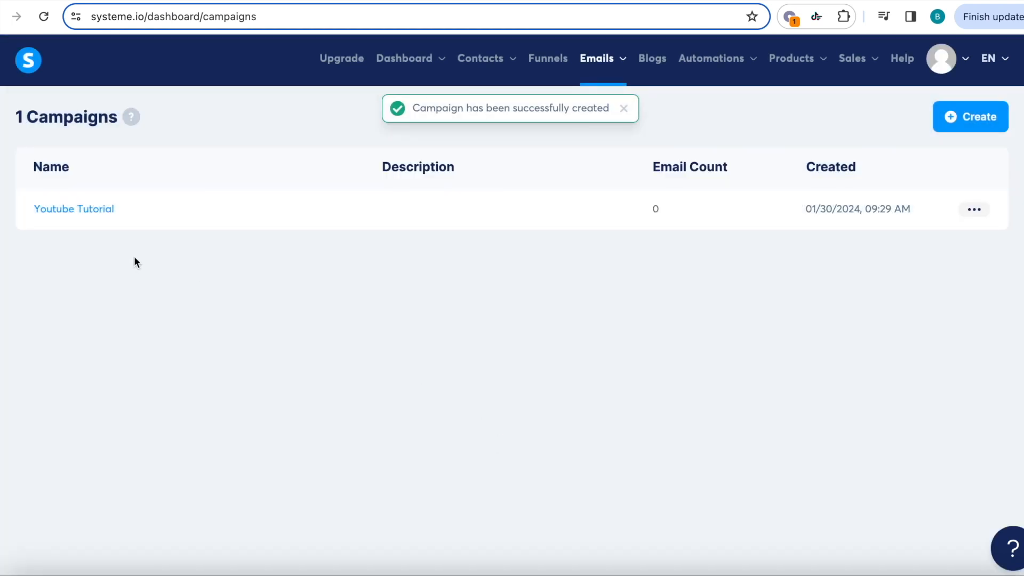
click(93, 211)
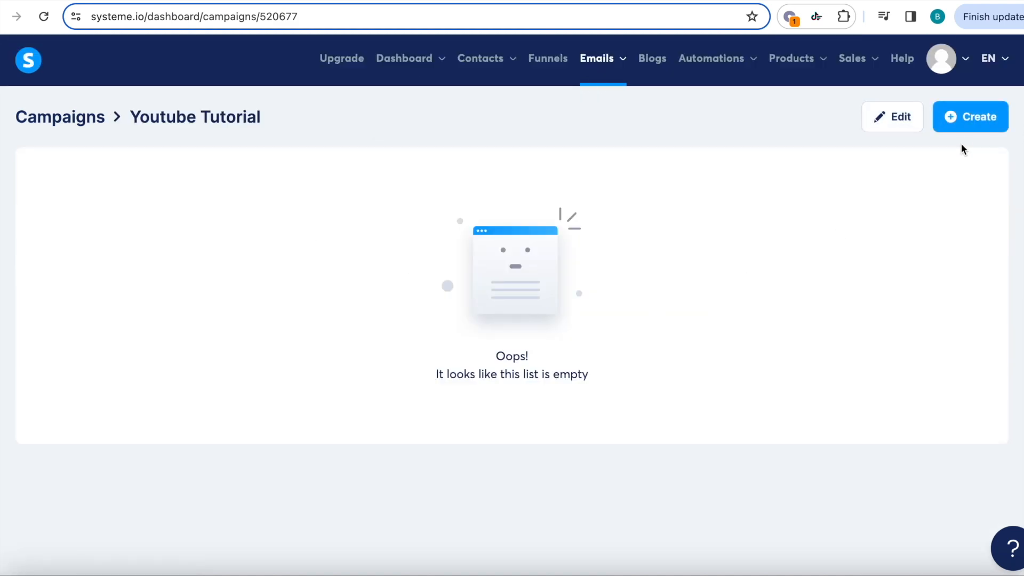
Create a campaign step with the subject "Custom Domain" and the sender's first name, using the Classic editor
click(971, 119)
click(492, 226)
text(Custom Domain)
click(425, 283)
text(b)
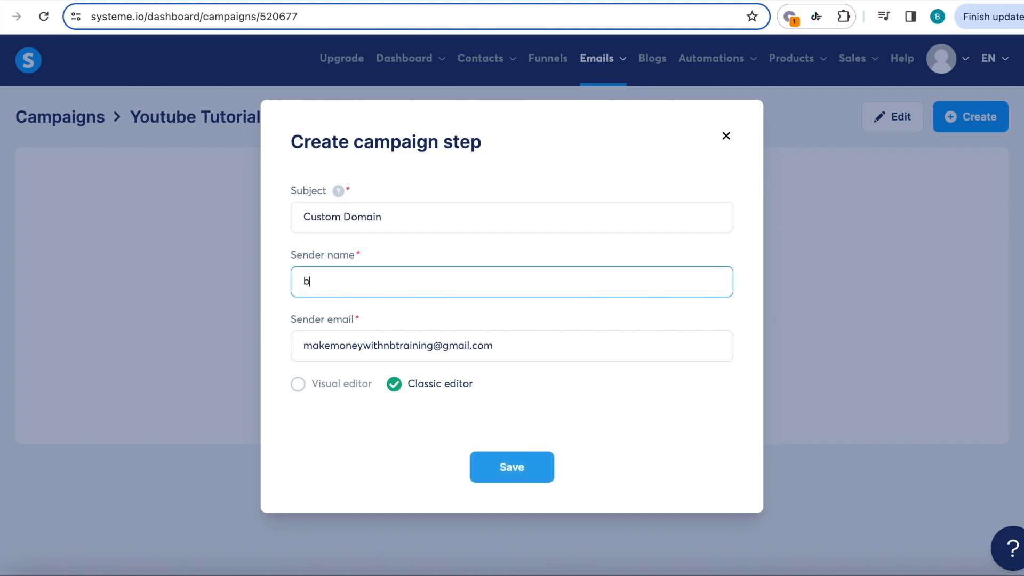
key(BackSpace)
text(Brad)
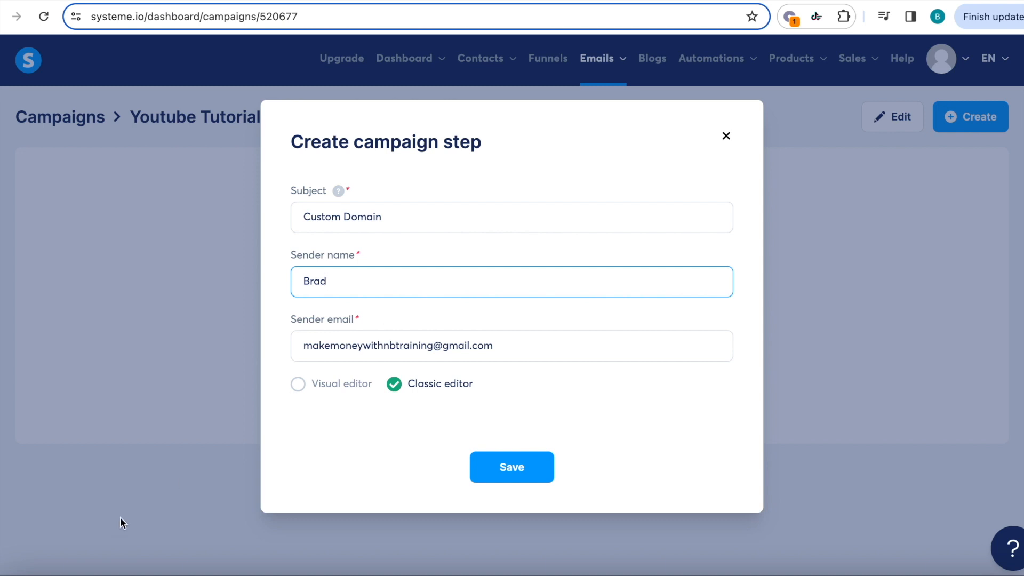
drag(433, 347, 276, 355)
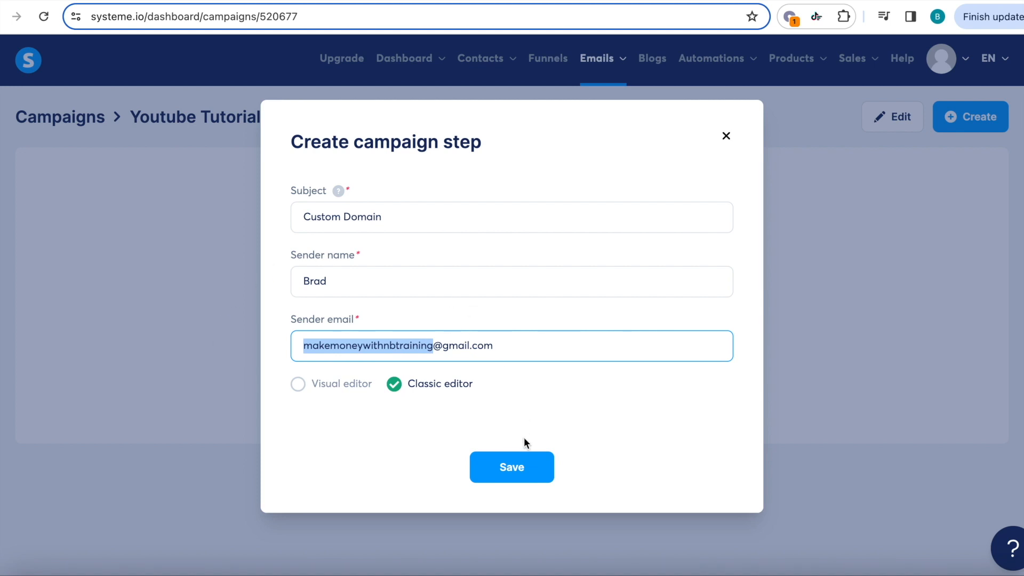
click(513, 470)
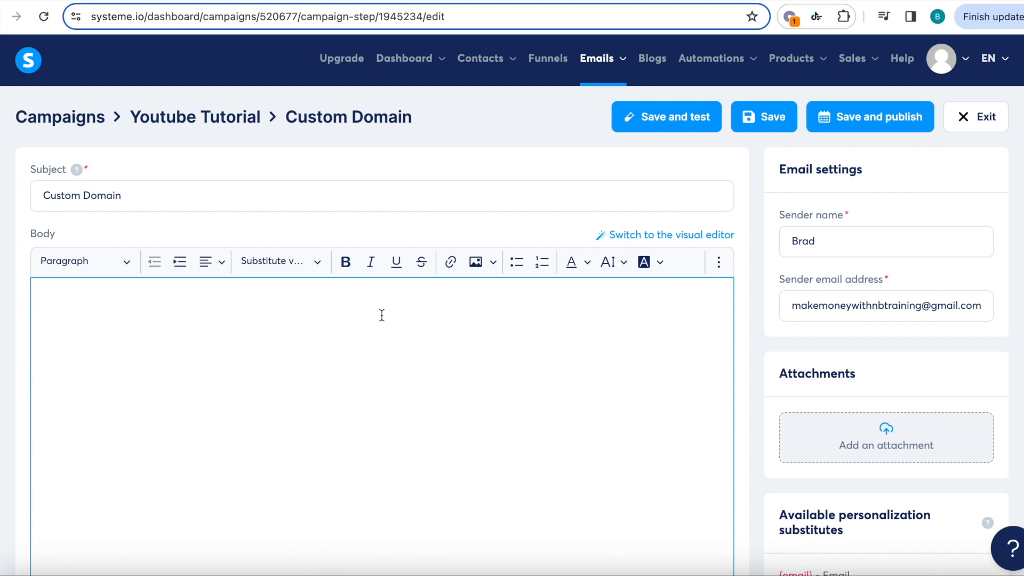
Write the body with a {first_name} greeting, "If you'd like to setup a custom domain in Systeme.io, you can find it HERE!" and a "Thanks" sign-off with name
text(Hi)
click(289, 261)
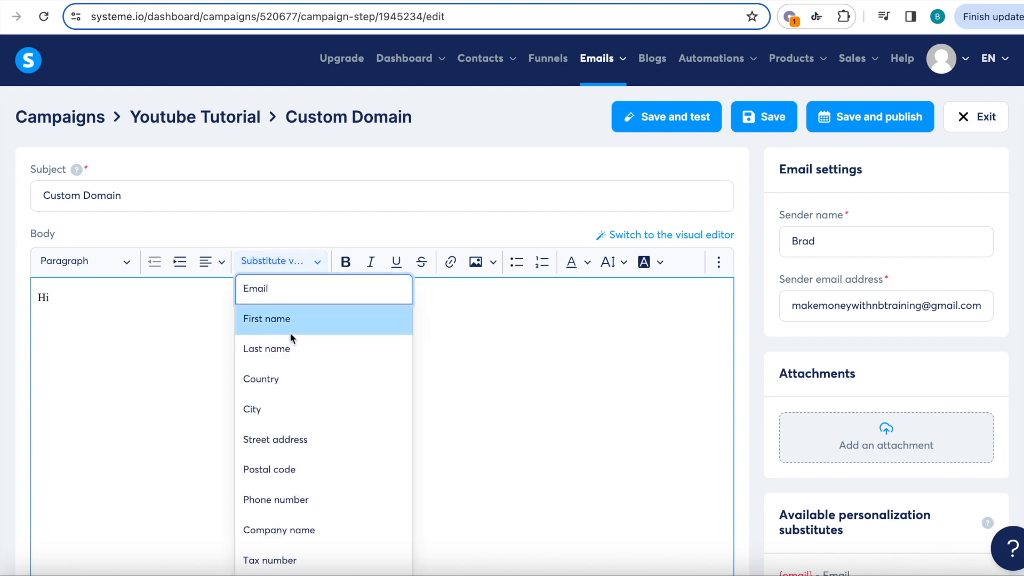
scroll(289, 332, down, 2)
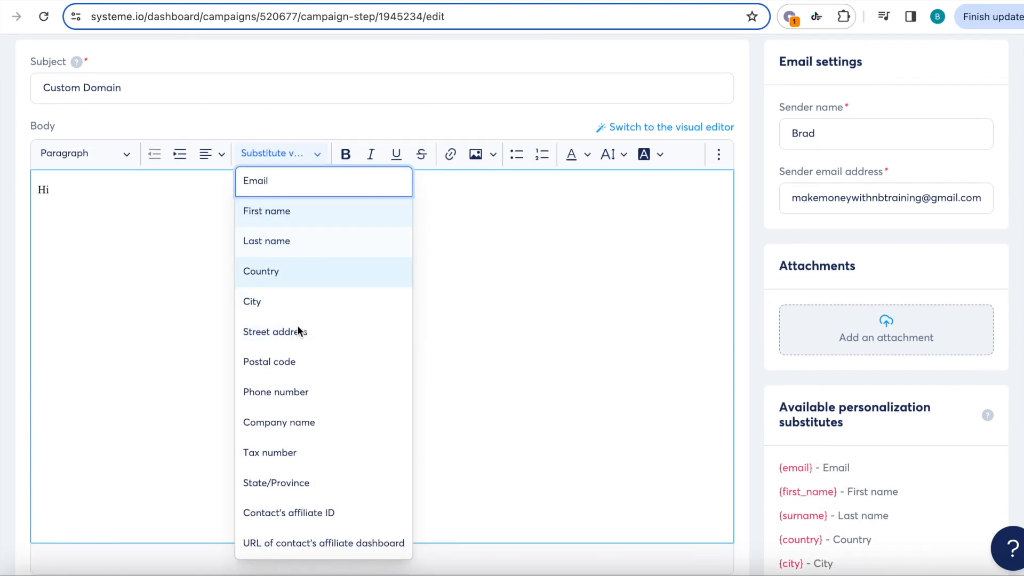
scroll(808, 474, down, 2)
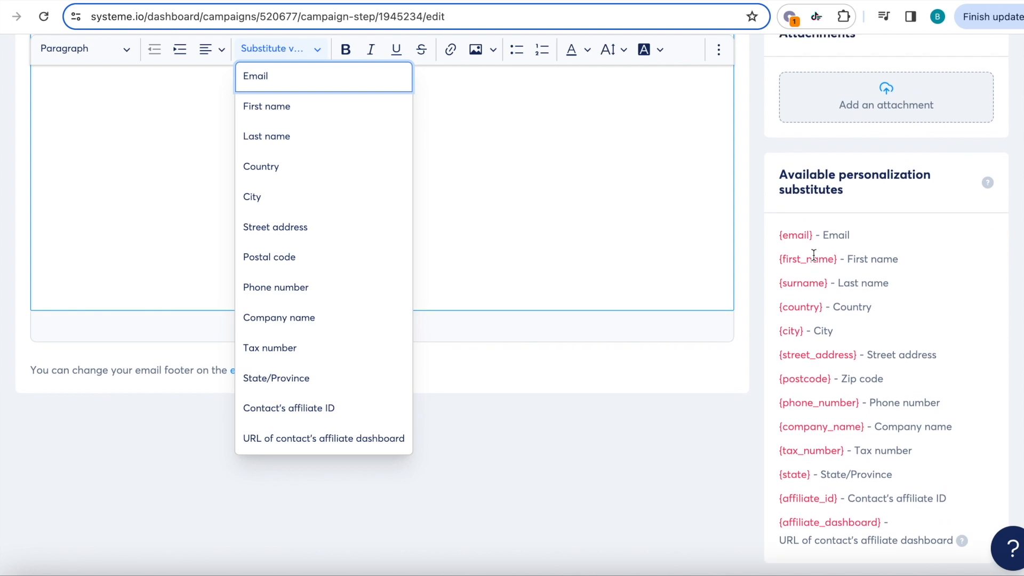
scroll(624, 265, up, 3)
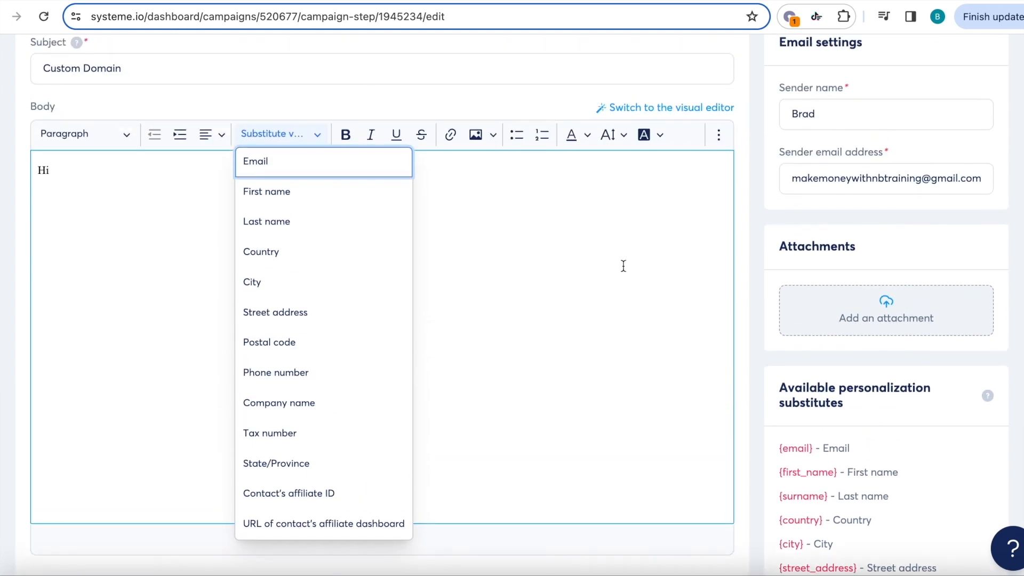
click(261, 274)
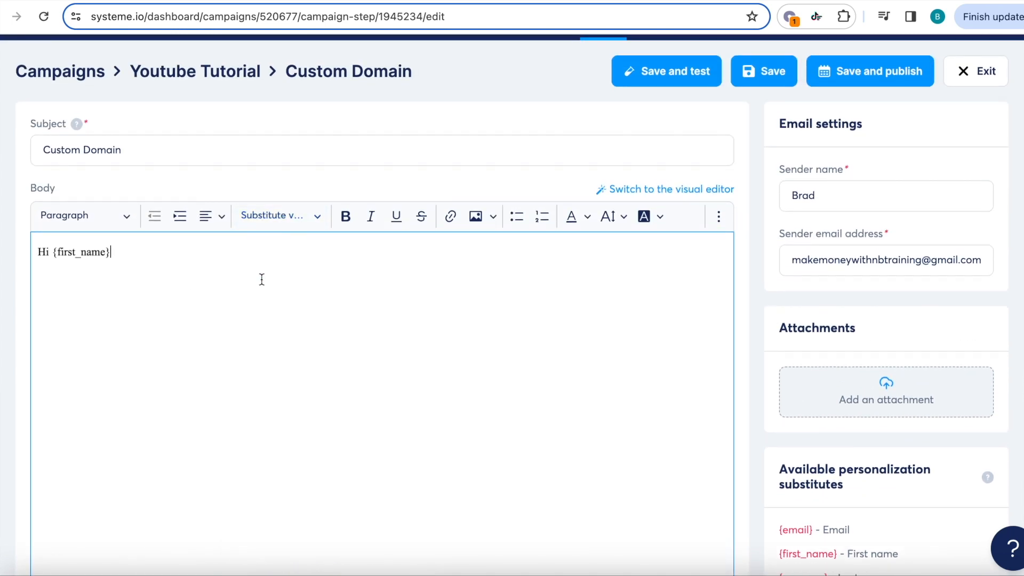
text(, )
text(If)
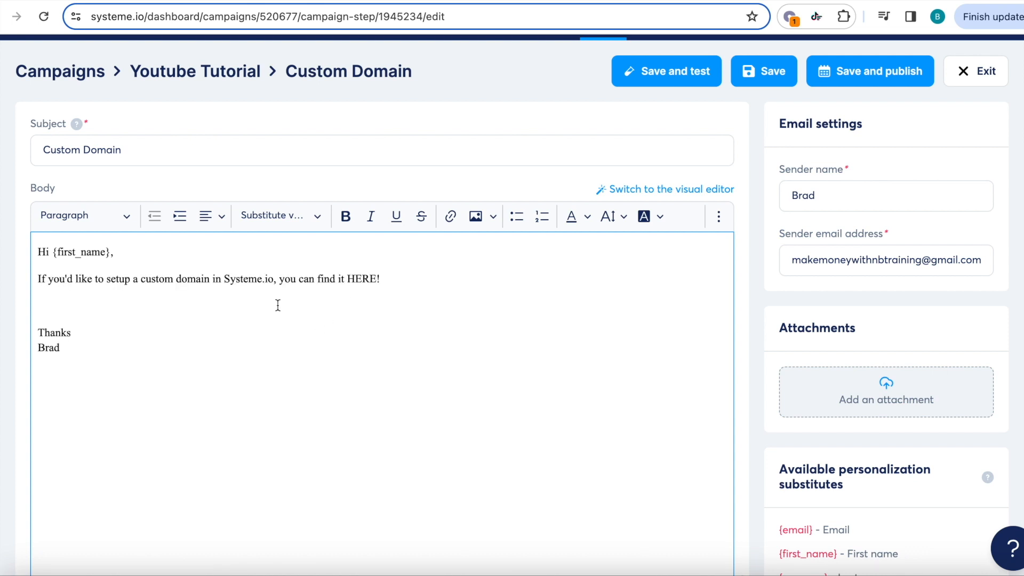
drag(349, 278, 388, 278)
click(451, 217)
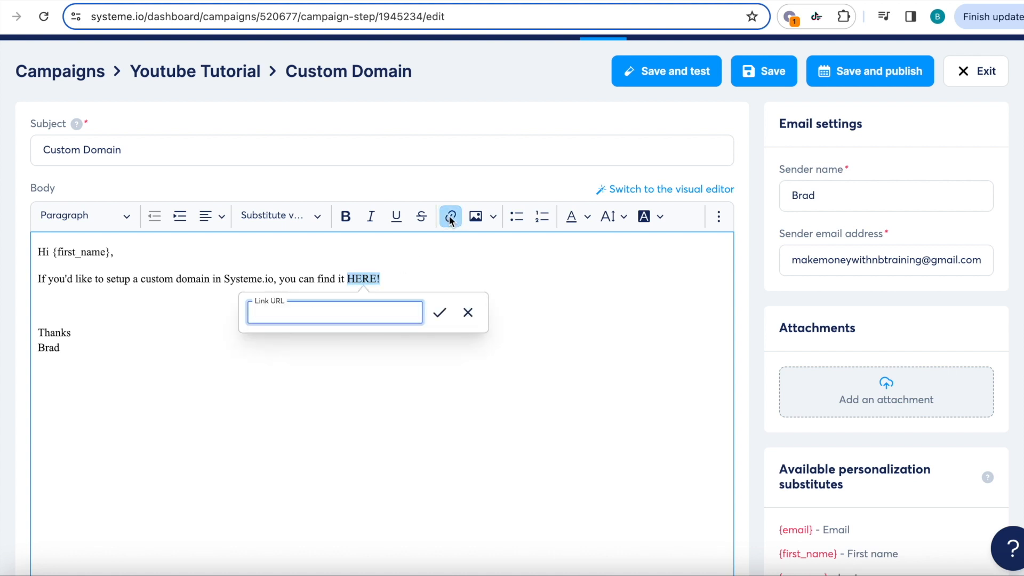
text(www.google.com)
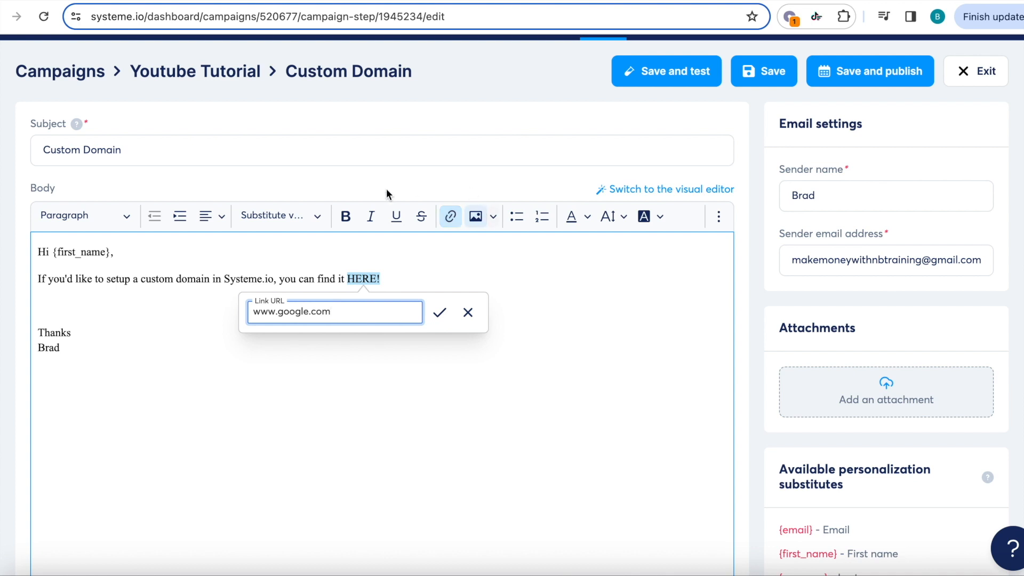
click(440, 312)
click(444, 271)
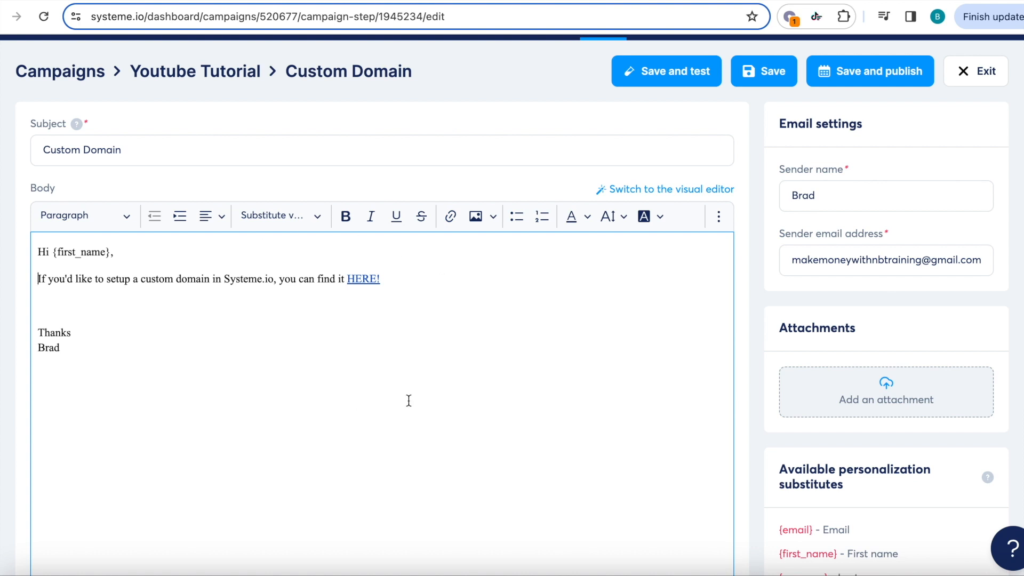
scroll(517, 264, up, 2)
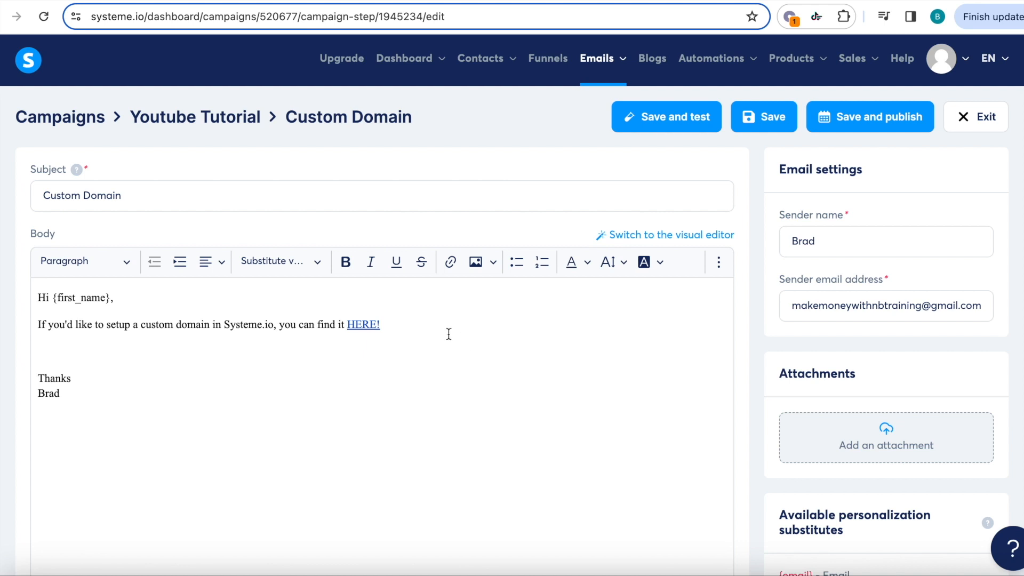
Publish the Custom Domain email with a sending delay of 1 day and exit the email editor
click(874, 118)
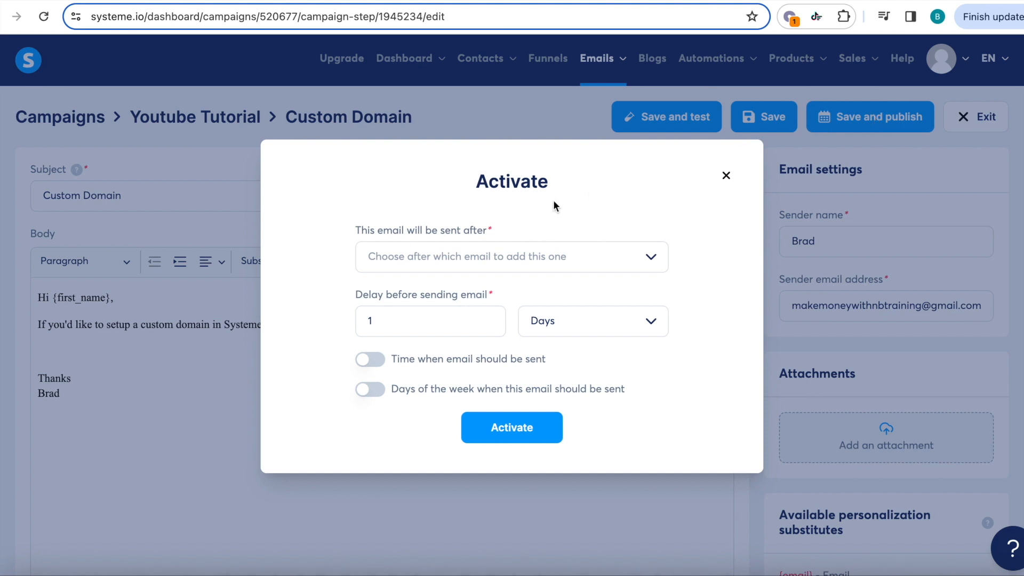
click(485, 259)
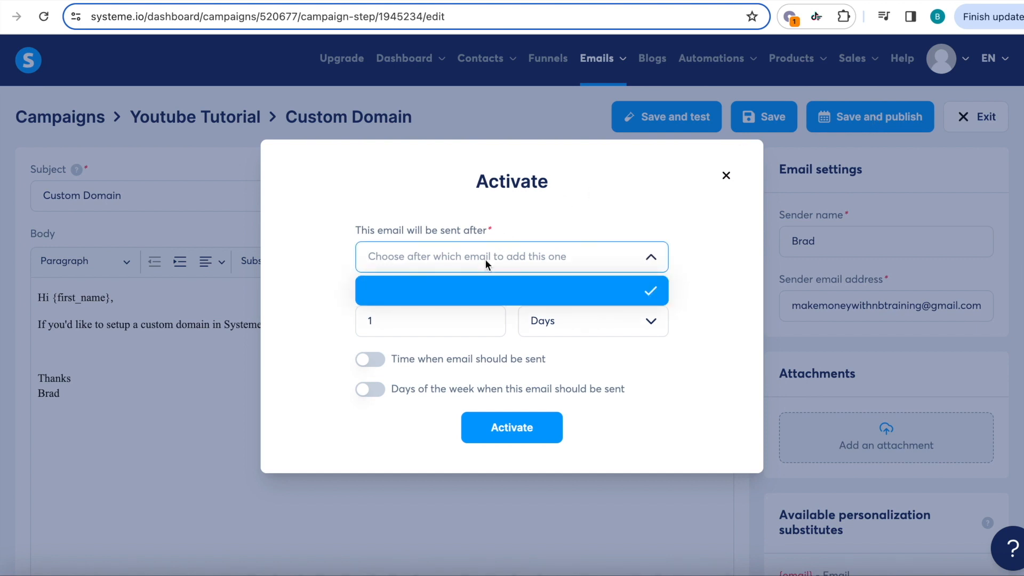
click(486, 259)
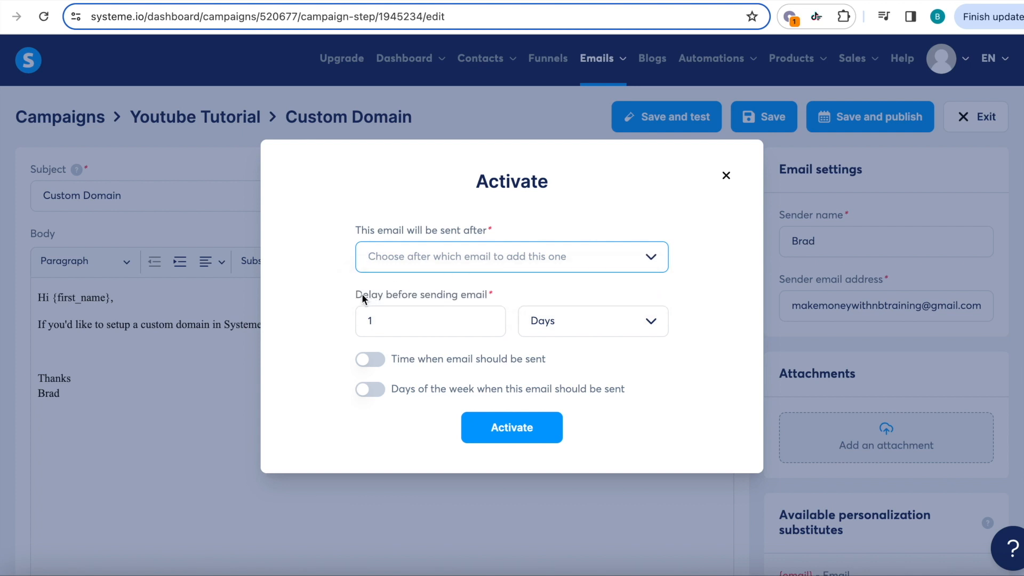
drag(351, 294, 475, 302)
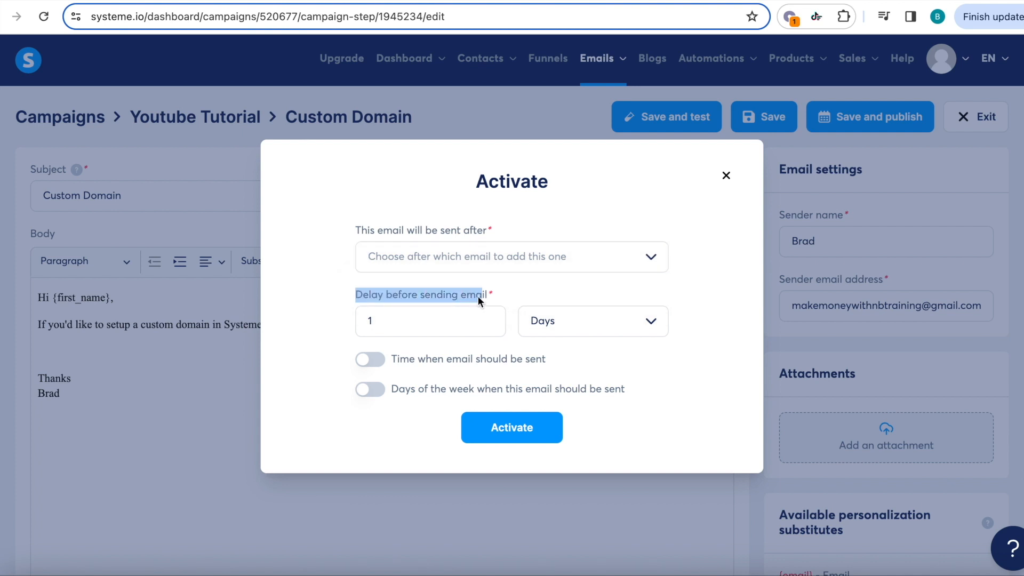
click(439, 319)
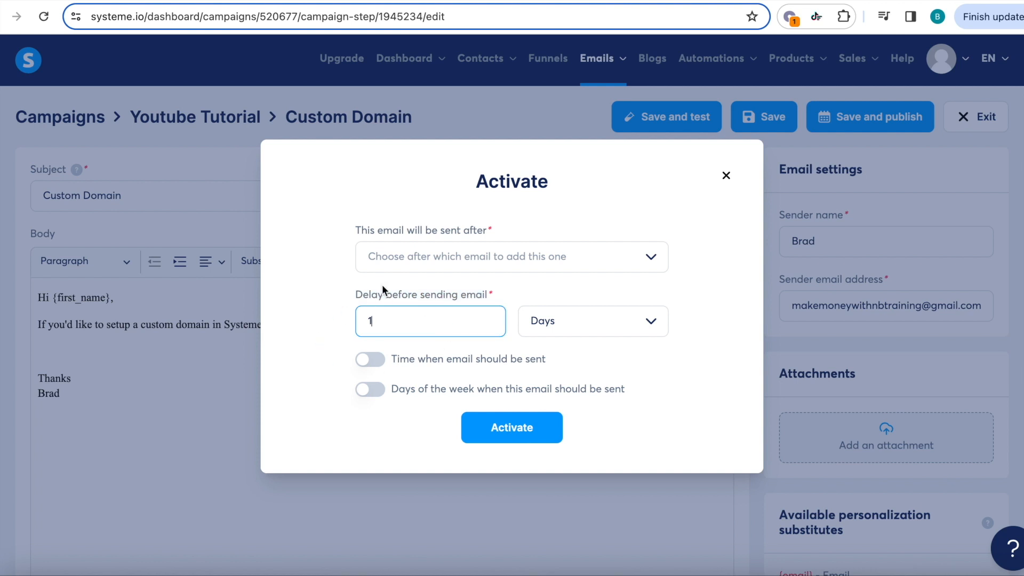
click(591, 325)
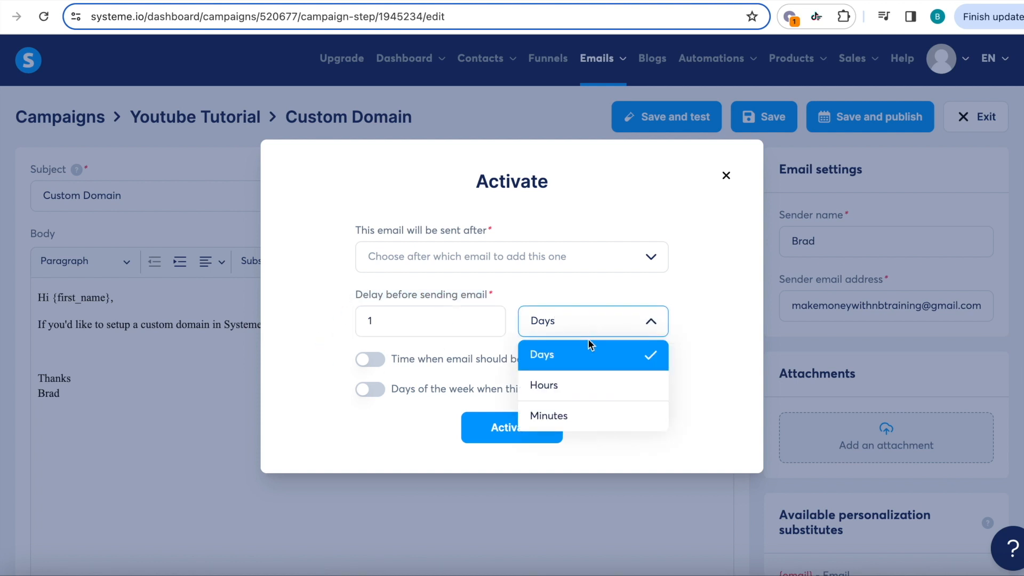
click(594, 325)
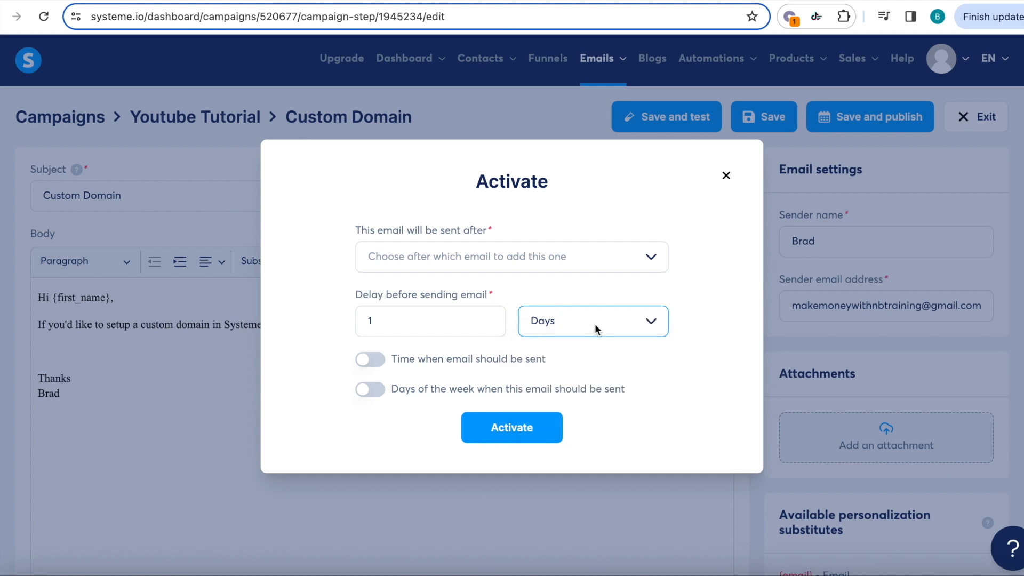
click(514, 433)
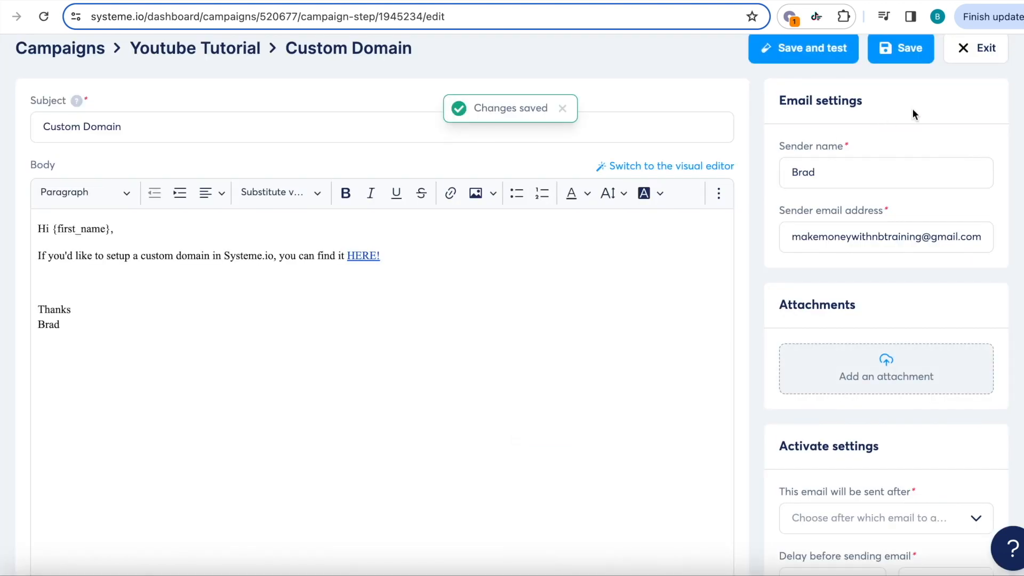
click(988, 54)
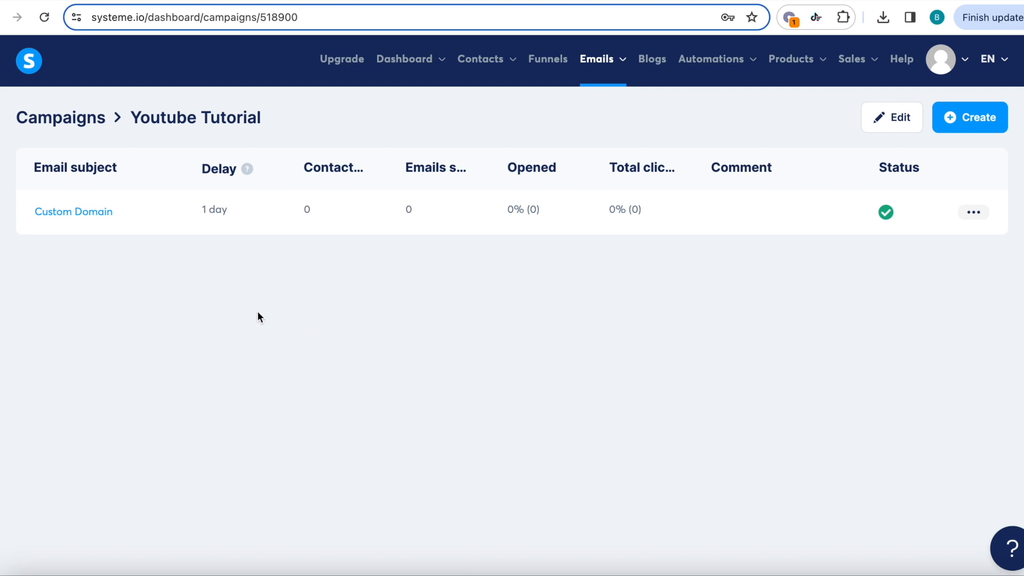
Open the contact import page from the contacts list and examine the notice about permission to email contacts
mouse_move(485, 67)
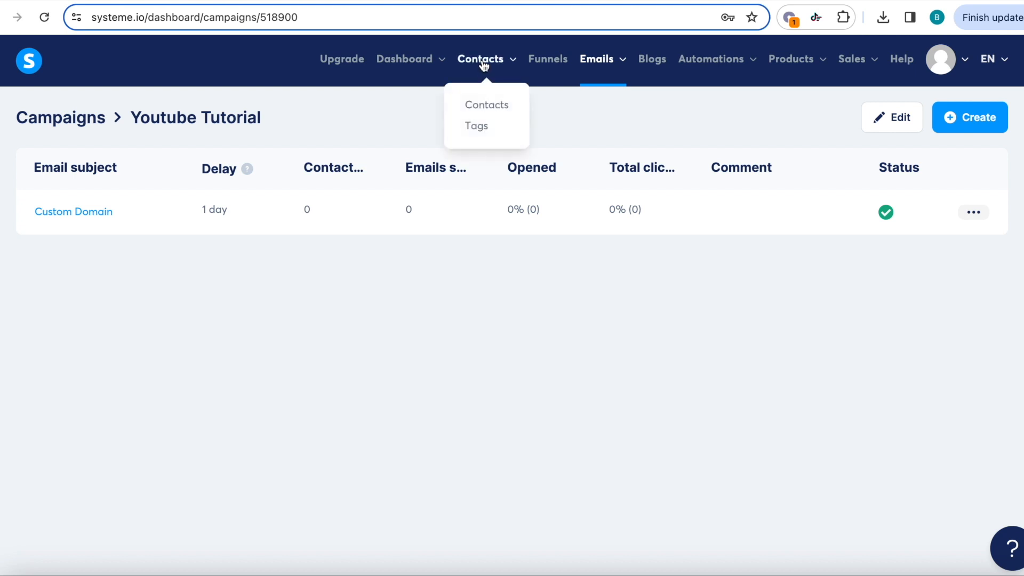
click(488, 107)
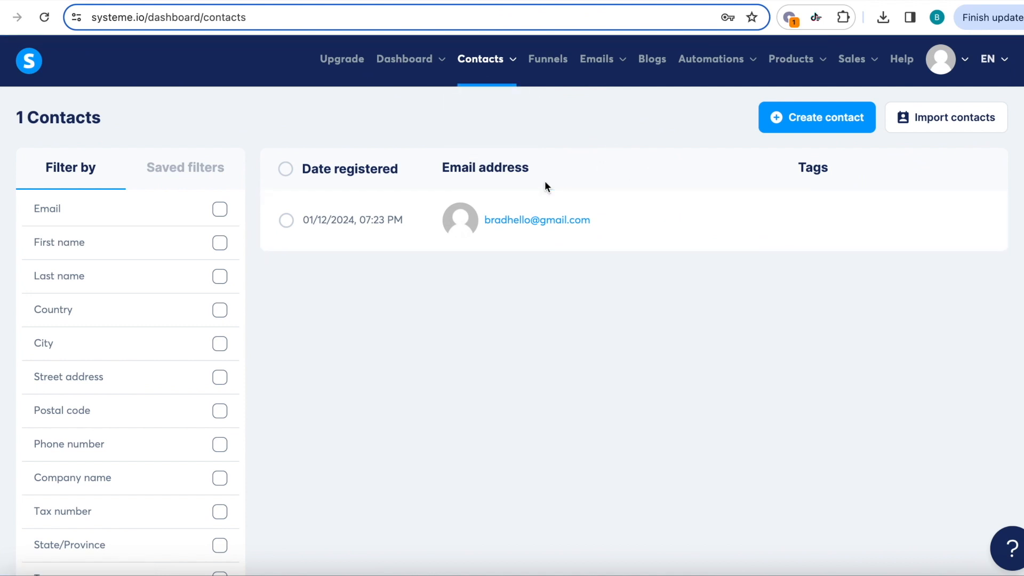
click(969, 121)
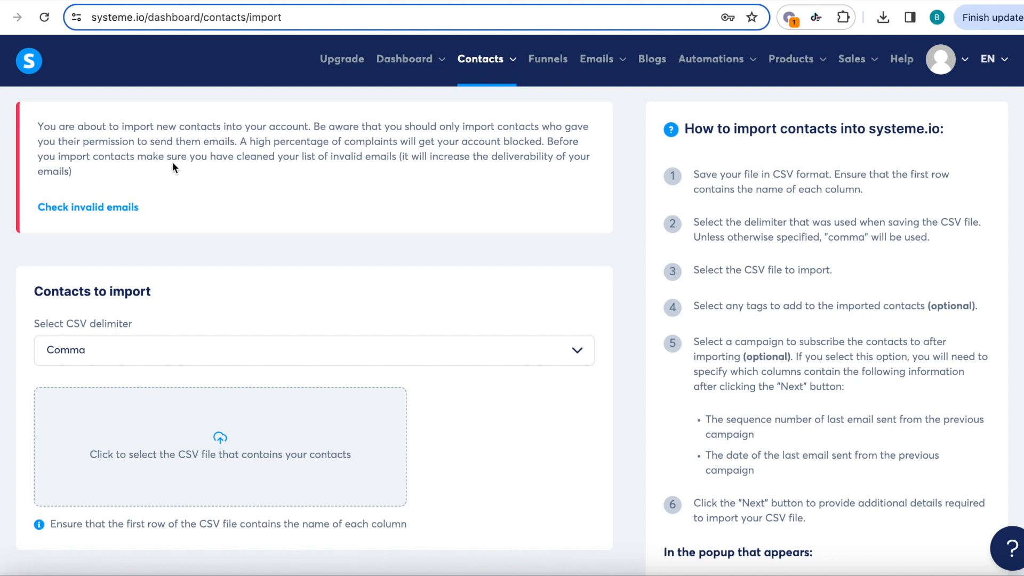
drag(37, 141, 237, 142)
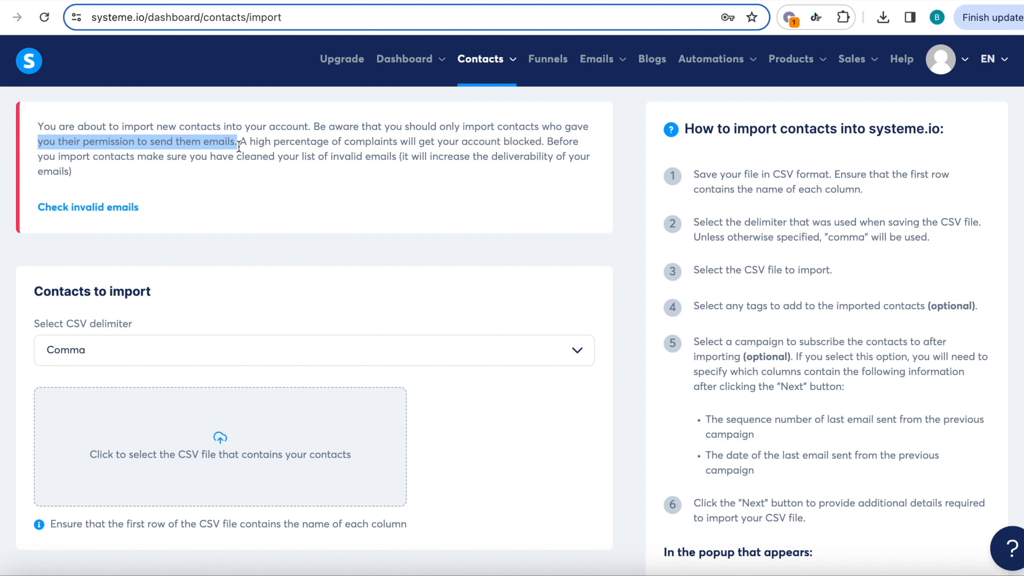
Choose Youtube Tutorial as the campaign to subscribe the imported contacts to
scroll(388, 268, down, 2)
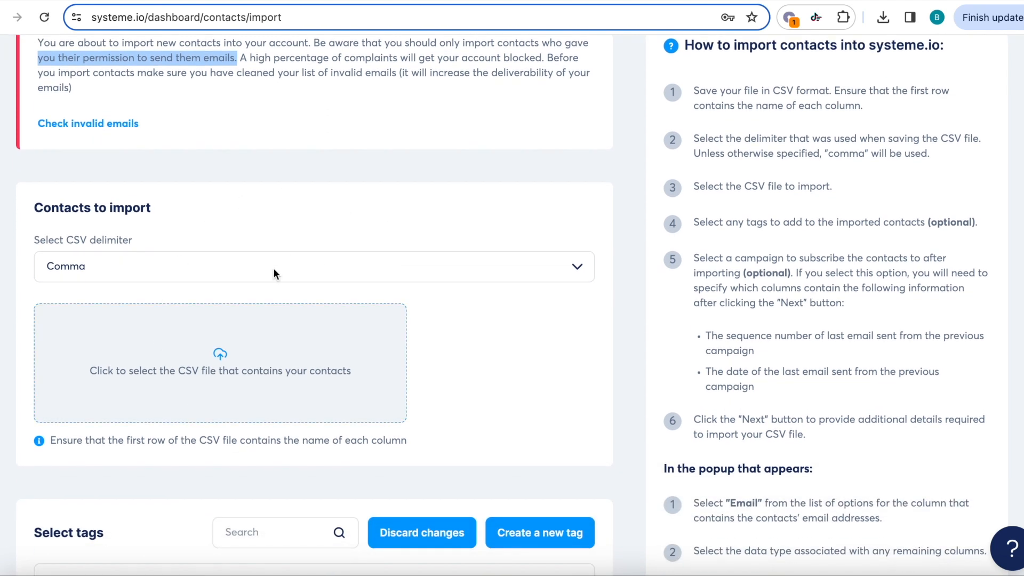
scroll(322, 344, down, 15)
scroll(290, 267, up, 2)
click(264, 239)
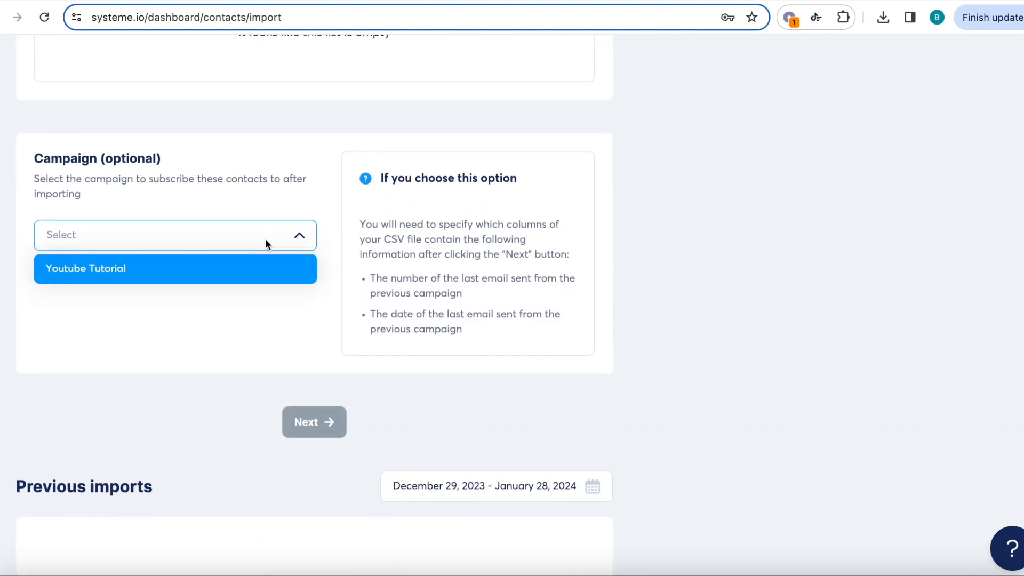
click(110, 272)
Switch to Finder, open Youtubetutorialupload.csv from the Uploads folder in the spreadsheet app and examine its contact columns
scroll(440, 251, up, 10)
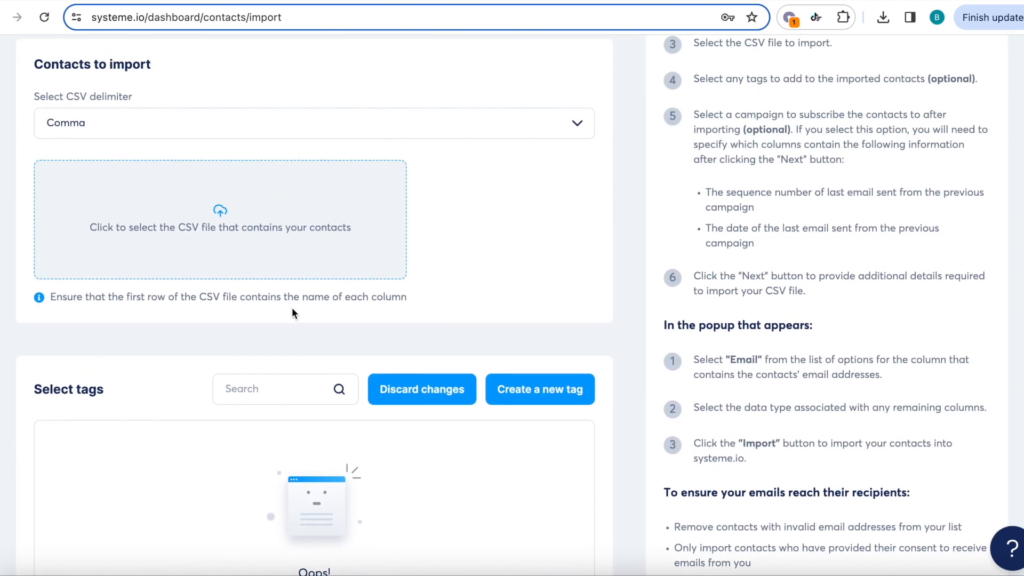
click(18, 574)
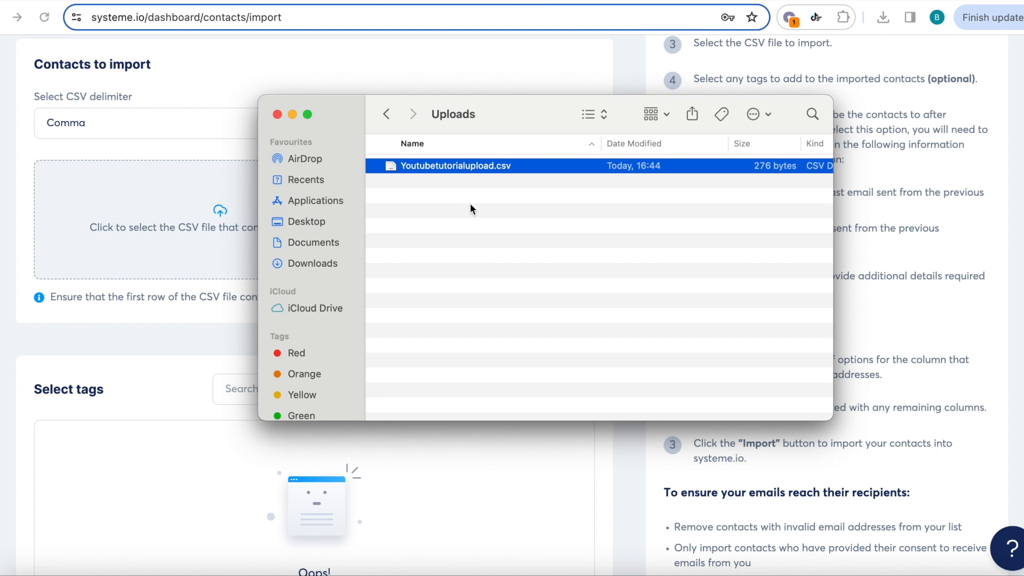
double_click(471, 166)
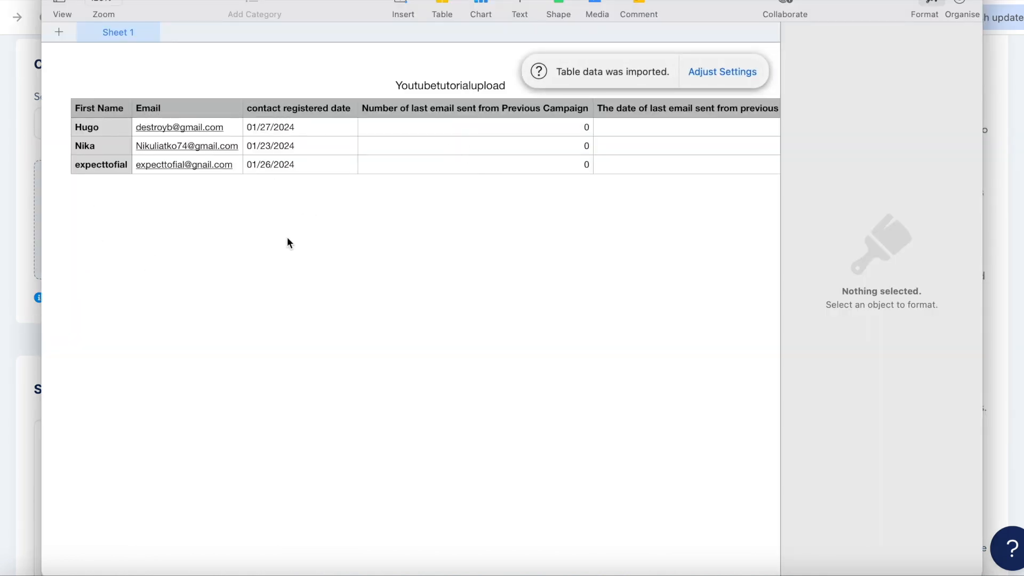
scroll(287, 242, right, 3)
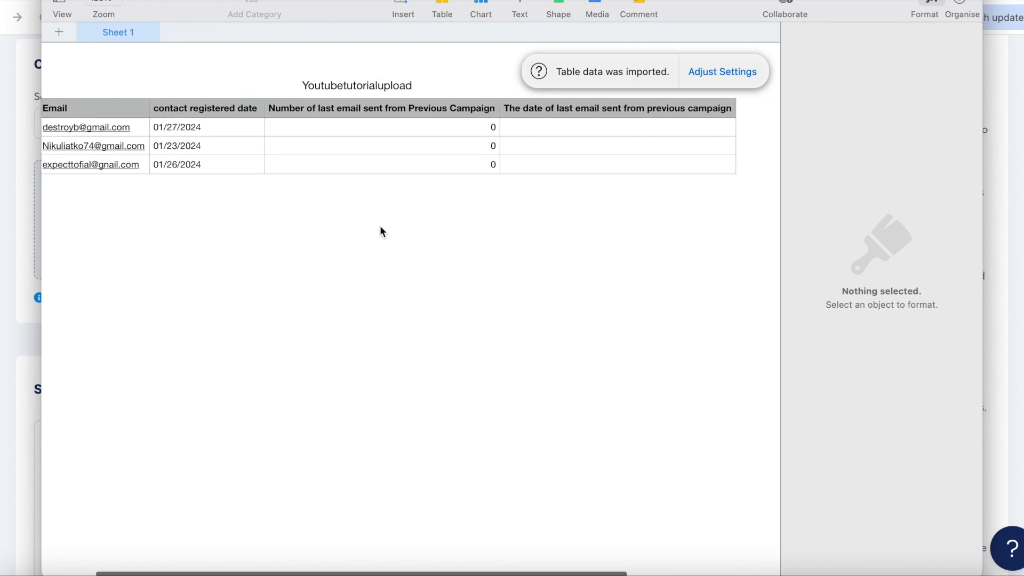
Look over the remaining spreadsheet columns, close the spreadsheet and add Youtubetutorialupload.csv from Finder as the CSV file to import
scroll(382, 230, right, 2)
scroll(494, 252, left, 5)
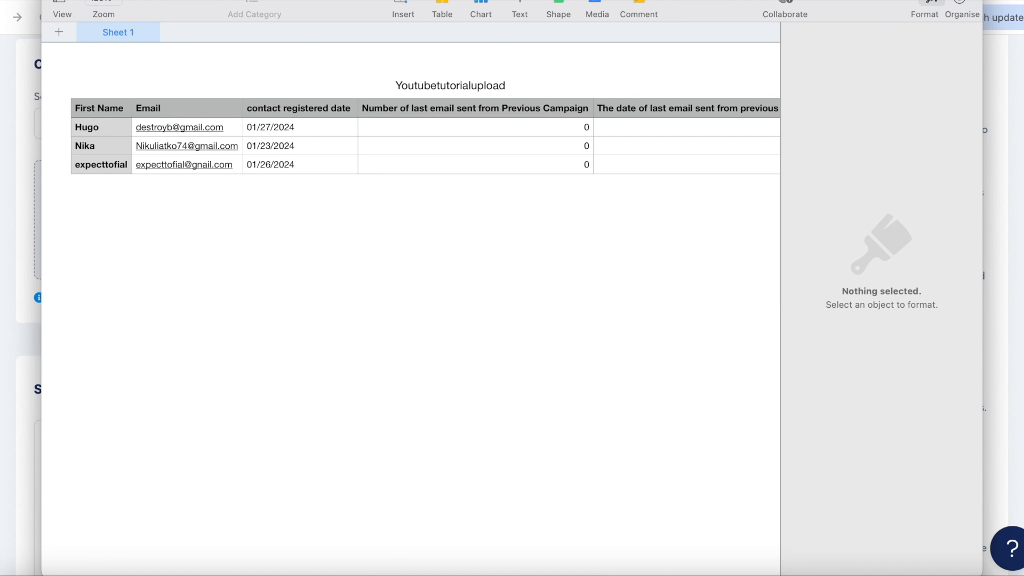
key(super+w)
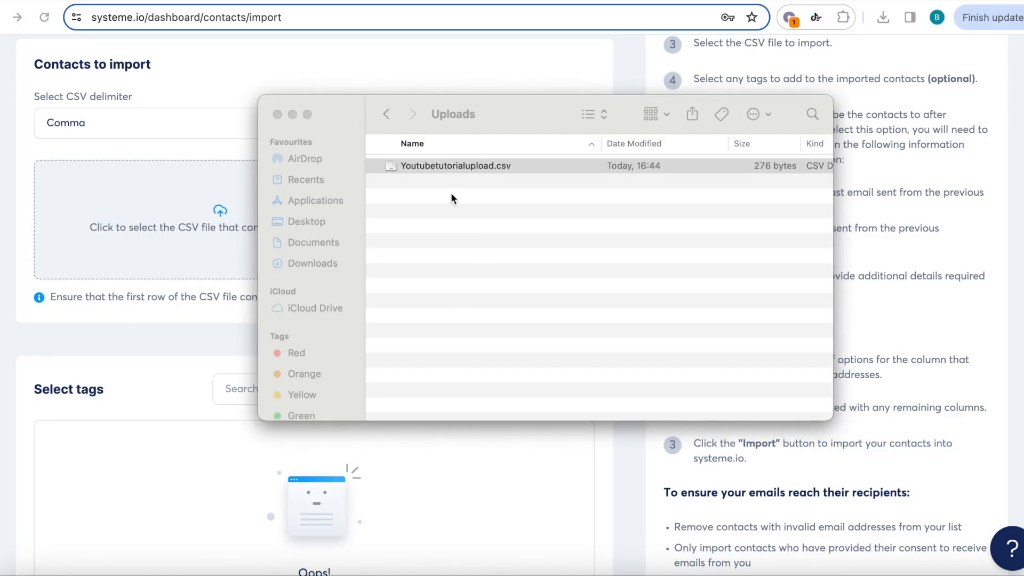
drag(458, 163, 193, 201)
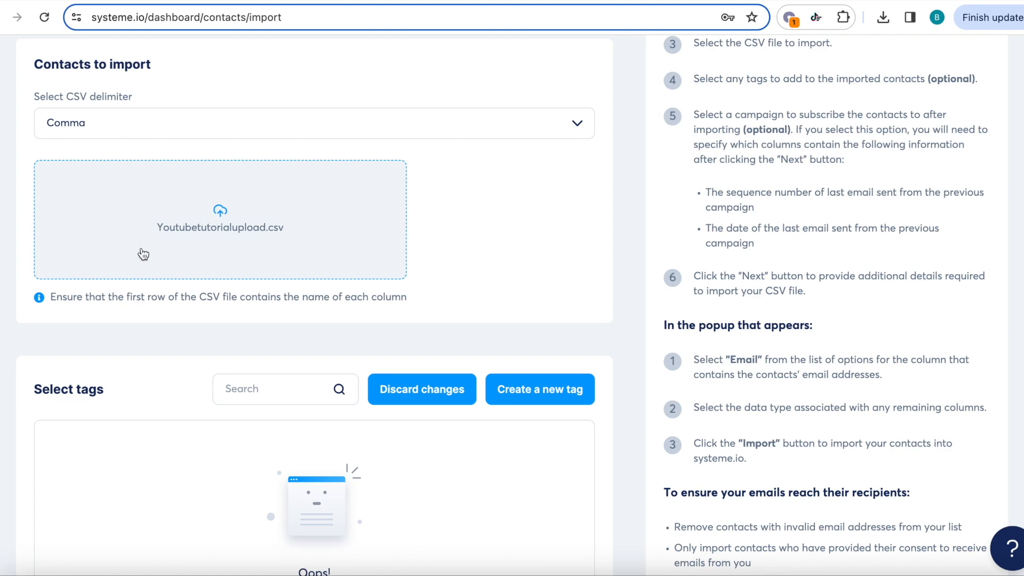
Proceed to the column mapping and assign the contact registered date data type to the file's registration date column
scroll(354, 259, down, 10)
scroll(354, 262, down, 1)
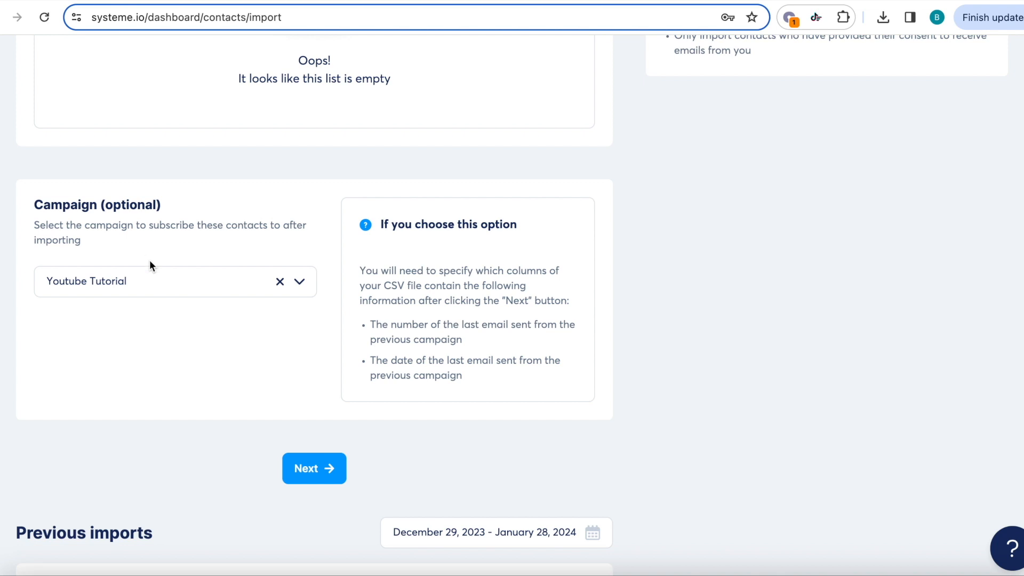
click(323, 468)
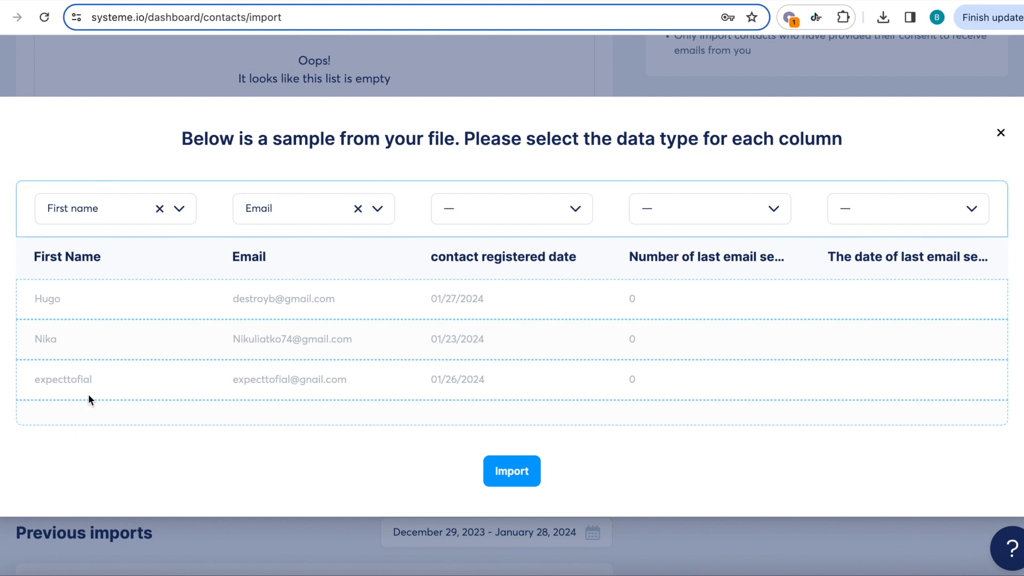
click(478, 207)
scroll(495, 344, down, 5)
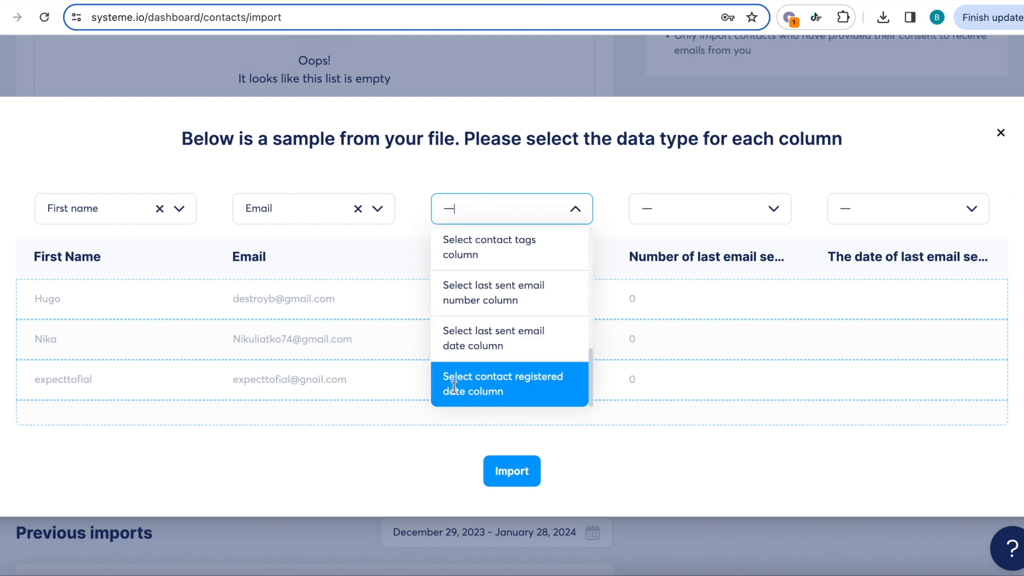
click(516, 392)
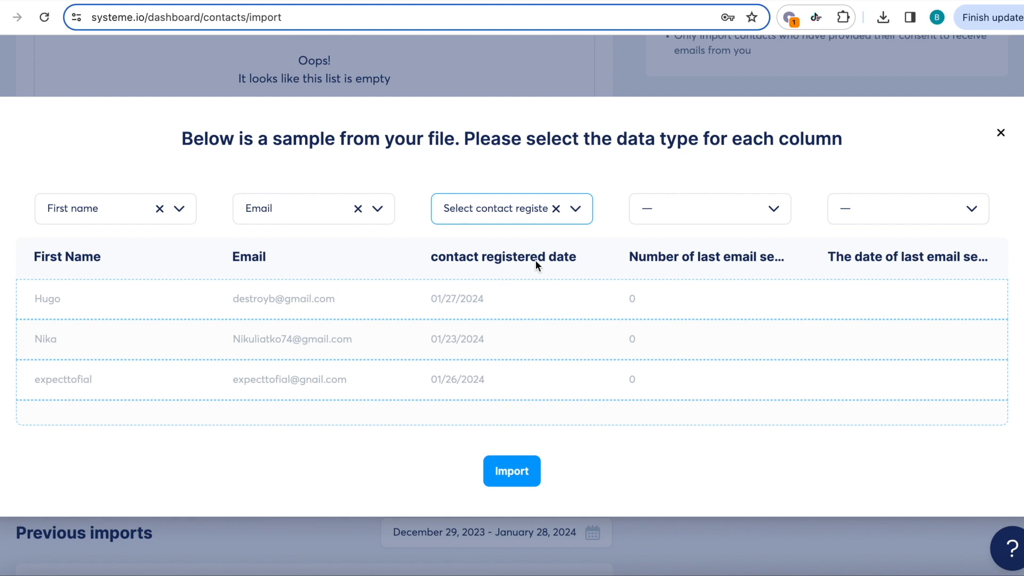
Assign the last sent email number and last sent email date types to the final two columns and import the contacts
click(706, 216)
scroll(693, 332, down, 5)
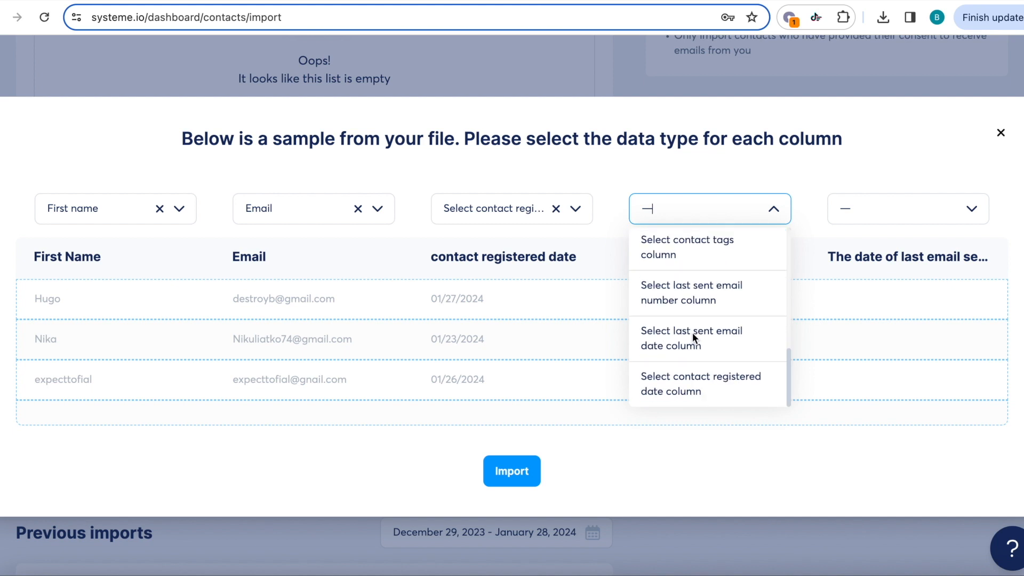
click(695, 290)
click(874, 206)
scroll(872, 312, down, 3)
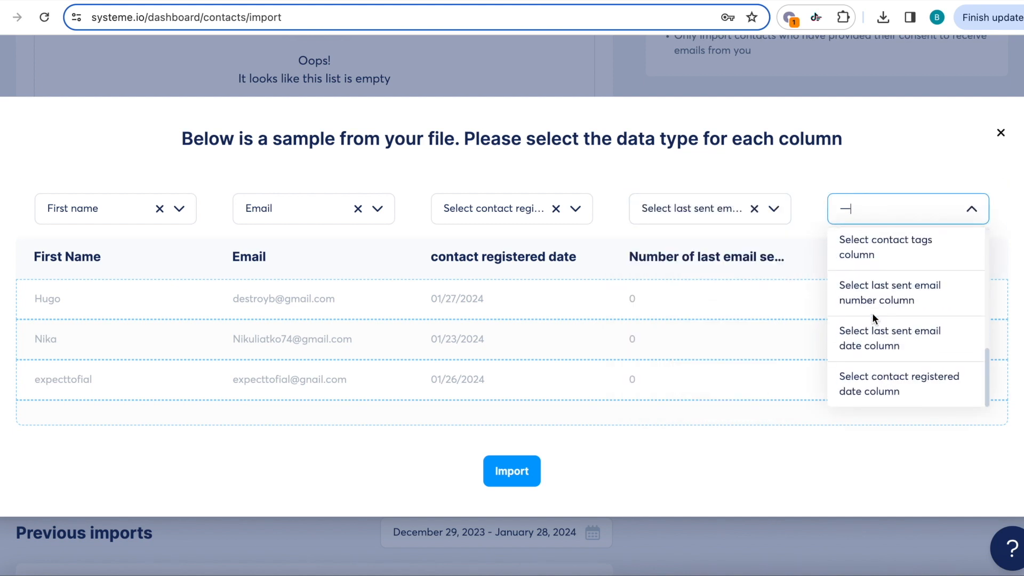
click(897, 352)
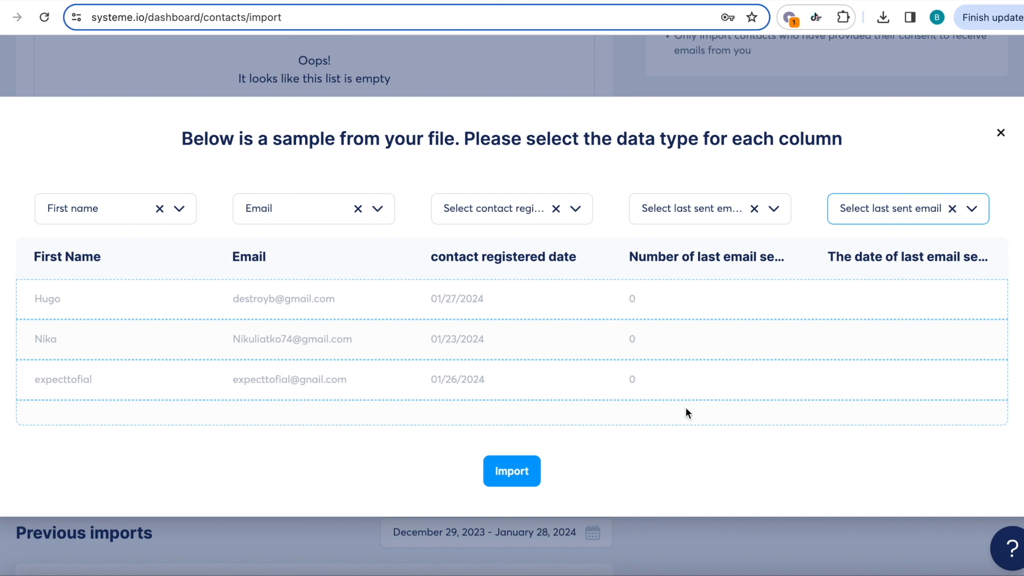
click(509, 472)
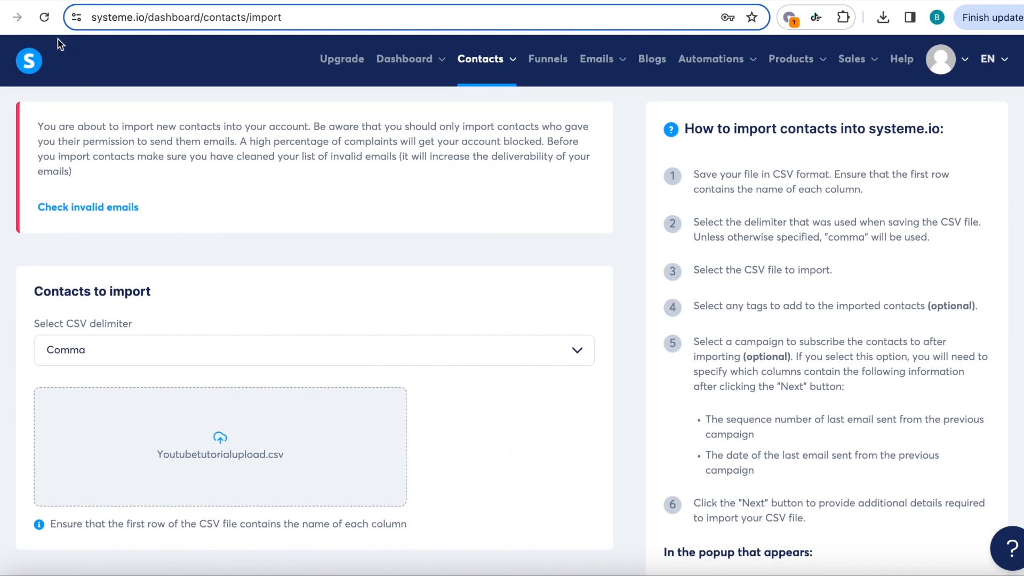
Reload the contact import page and examine the registered contacts and status under Previous imports
click(45, 17)
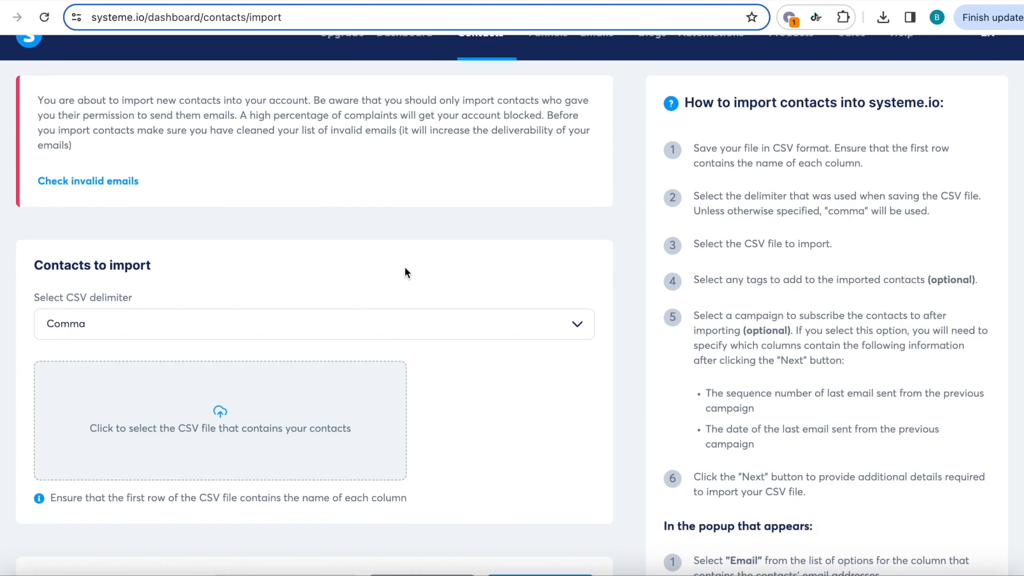
scroll(404, 266, down, 10)
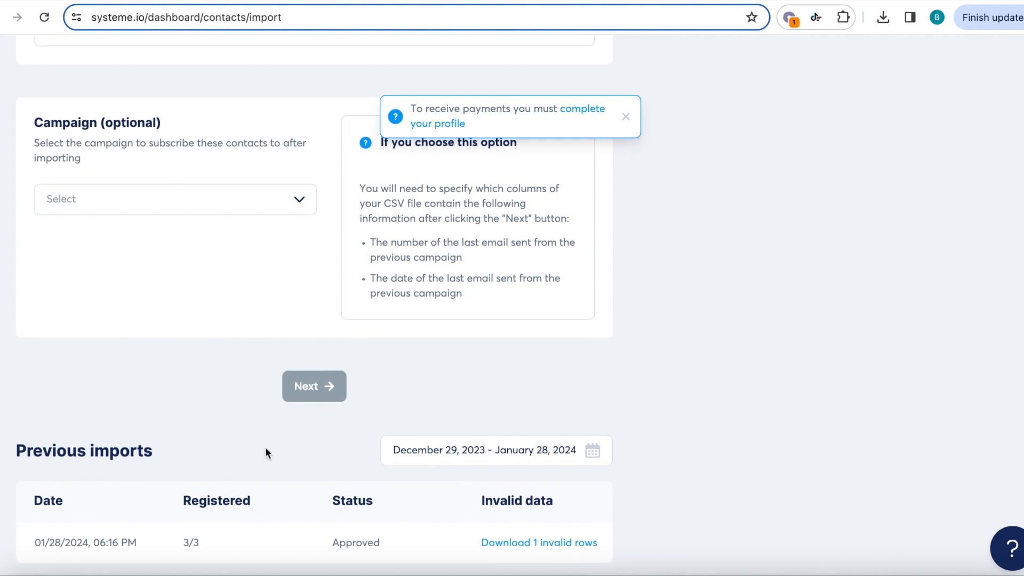
drag(15, 450, 204, 480)
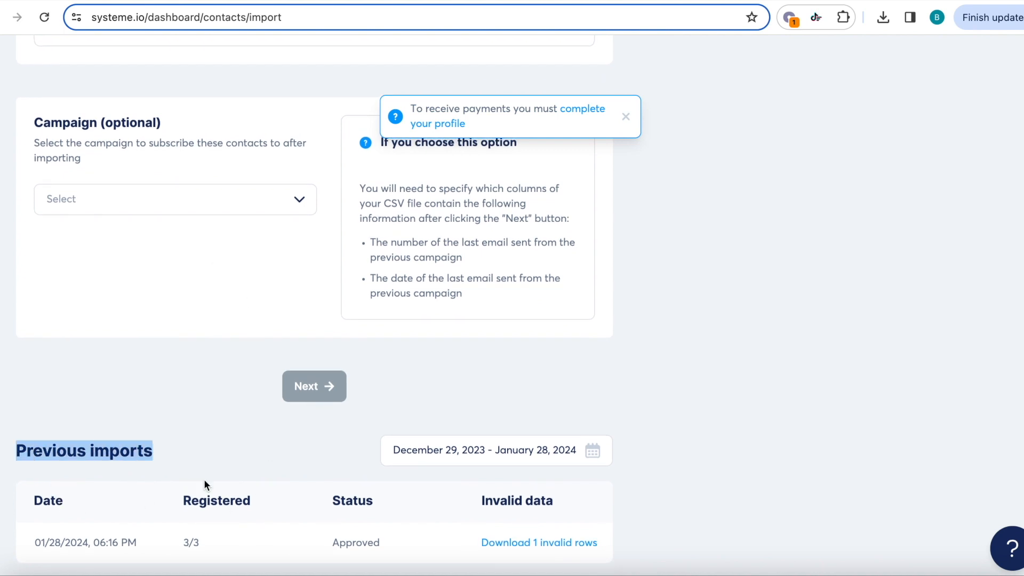
drag(177, 545, 213, 551)
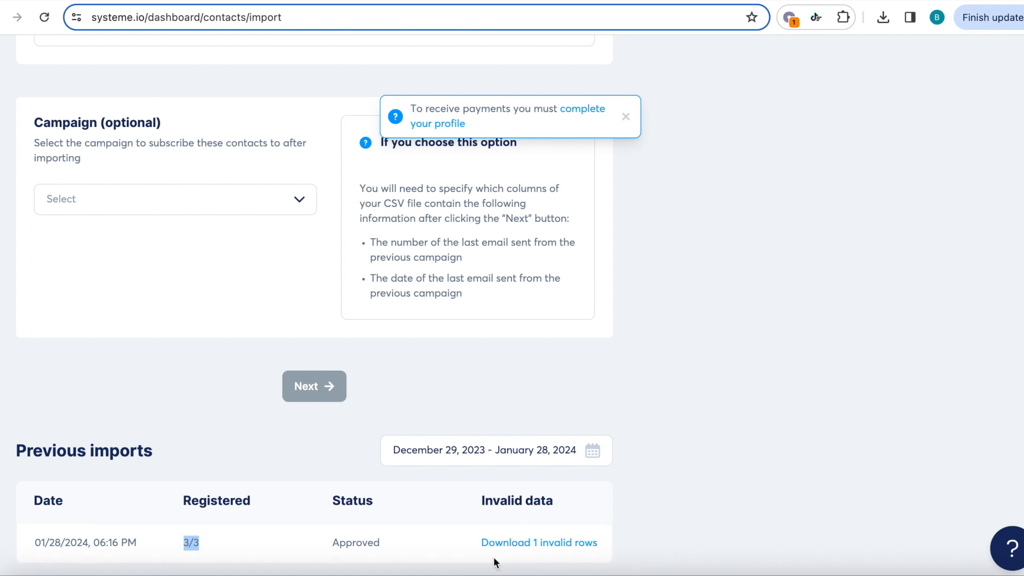
Download the invalid rows of the latest import, examine the file in the spreadsheet app and return to the browser
click(543, 542)
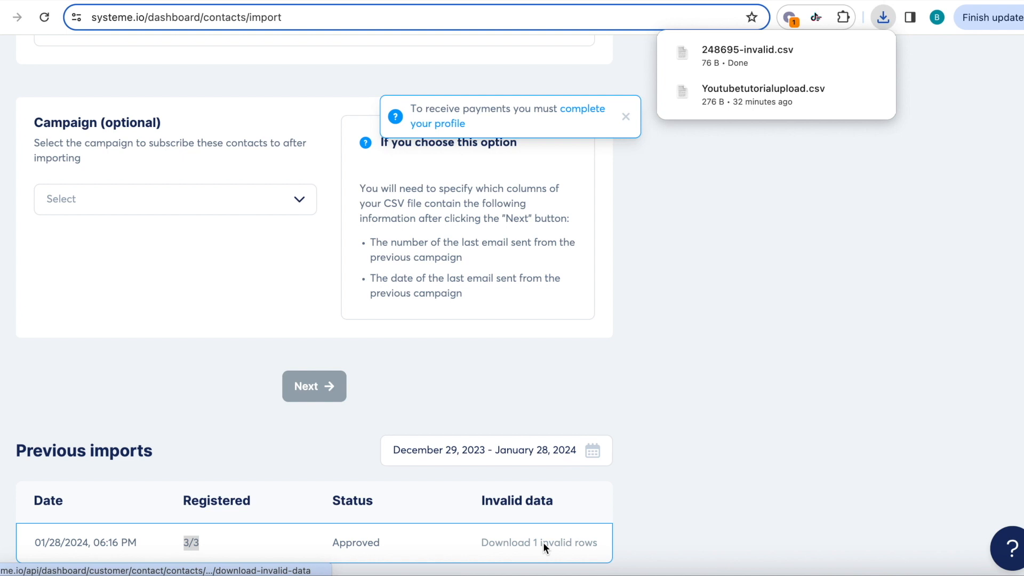
click(734, 55)
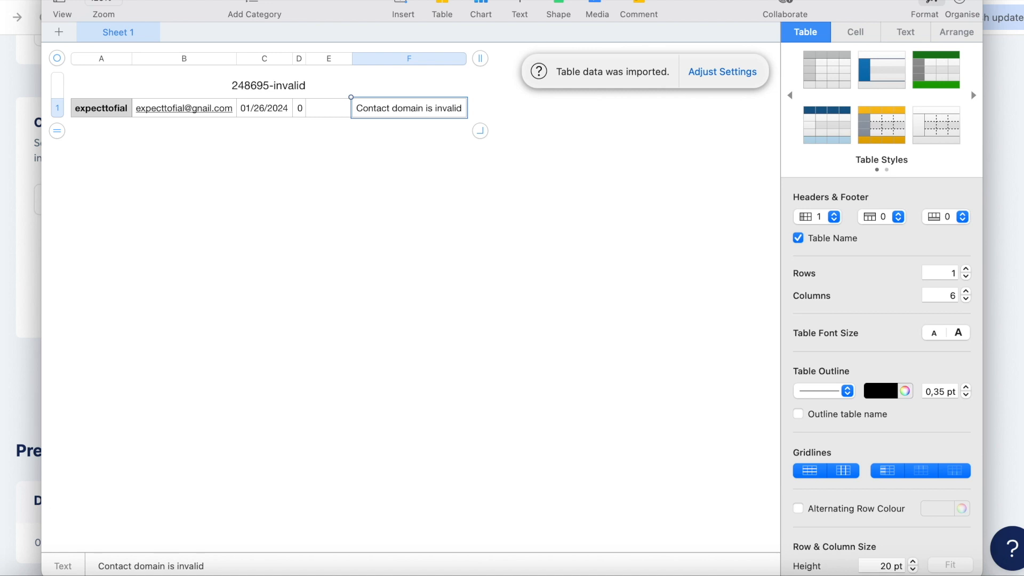
key(super+Tab)
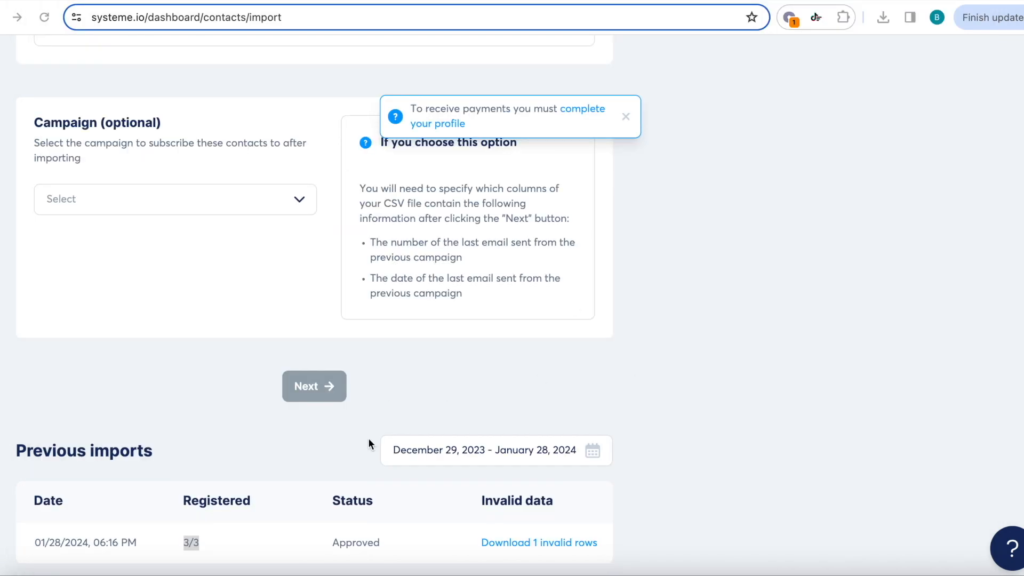
Dismiss the notice about completing the profile and open the contacts list
scroll(587, 283, up, 15)
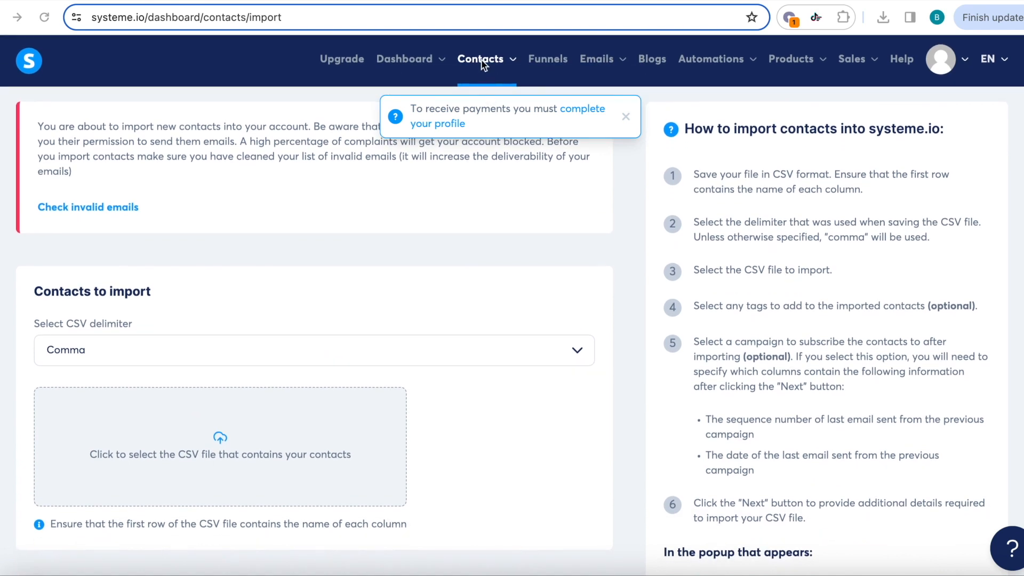
mouse_move(495, 66)
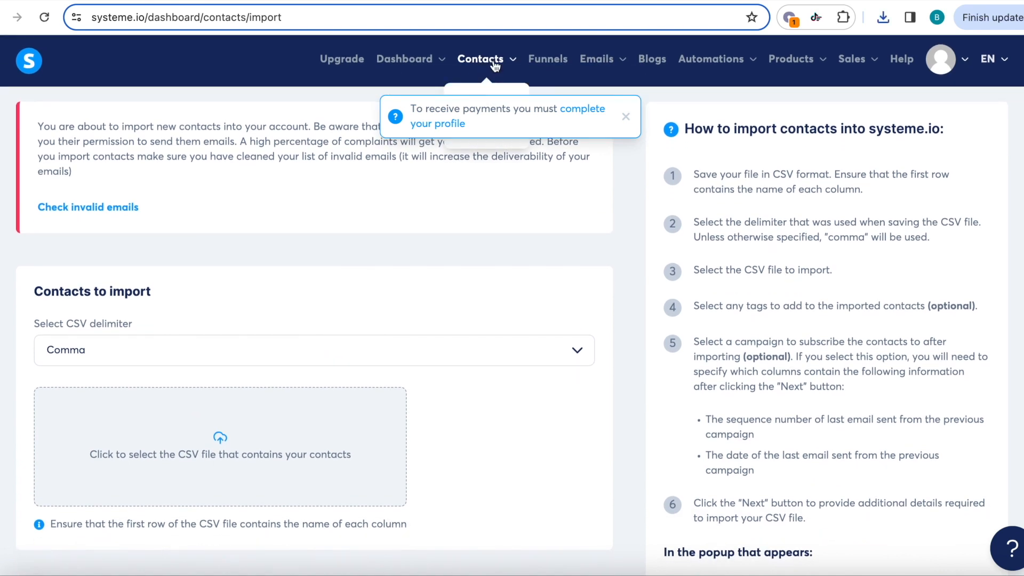
click(624, 116)
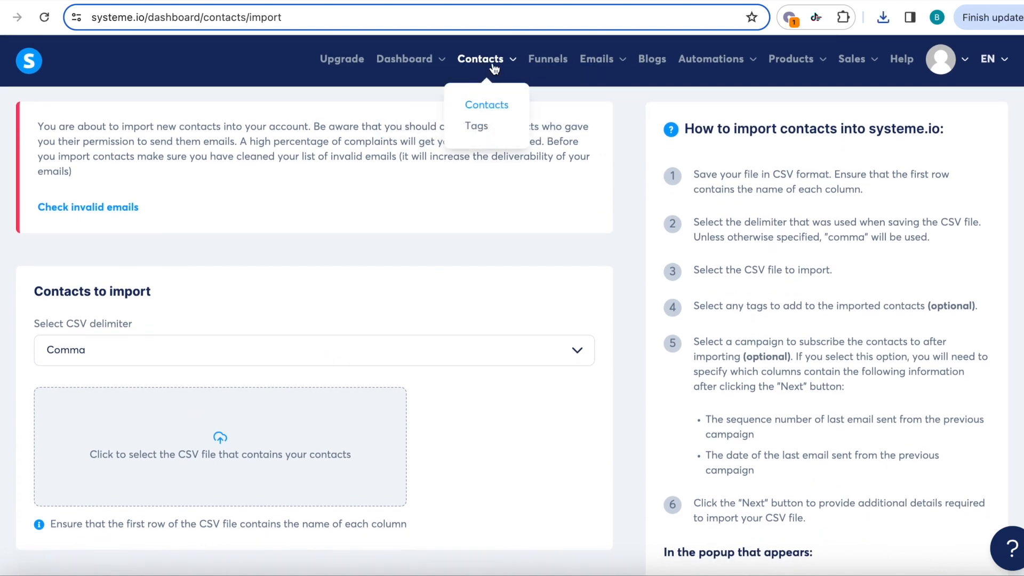
click(495, 106)
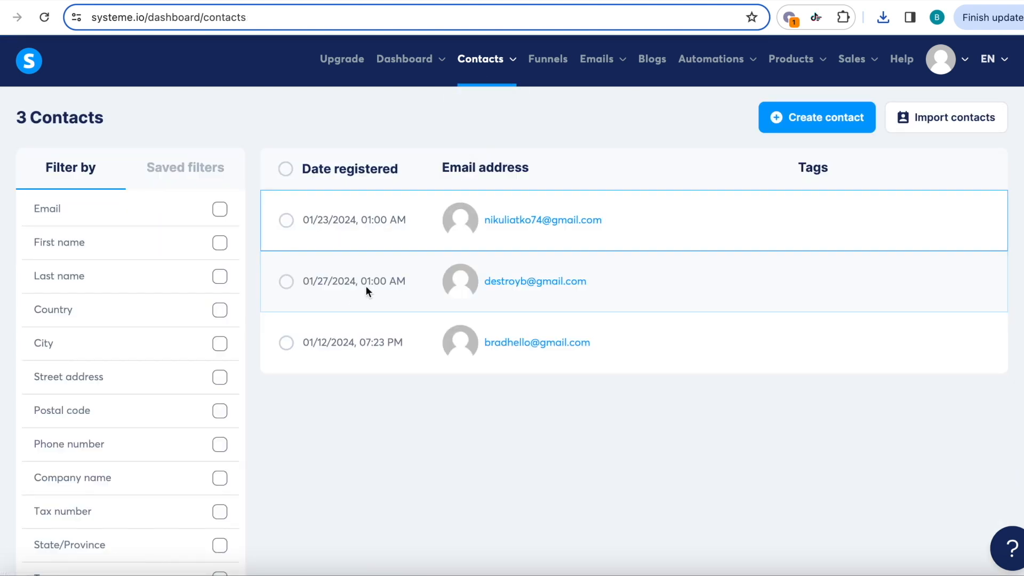
Open the details of the contact registered on 01/23/2024 and examine its email campaigns and email history
click(561, 225)
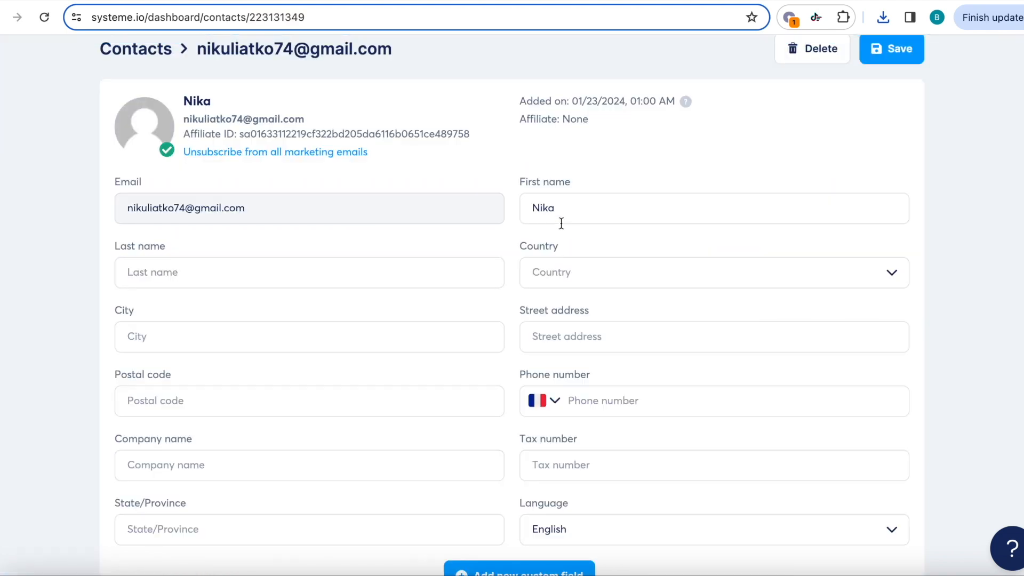
scroll(636, 335, down, 15)
scroll(635, 334, down, 6)
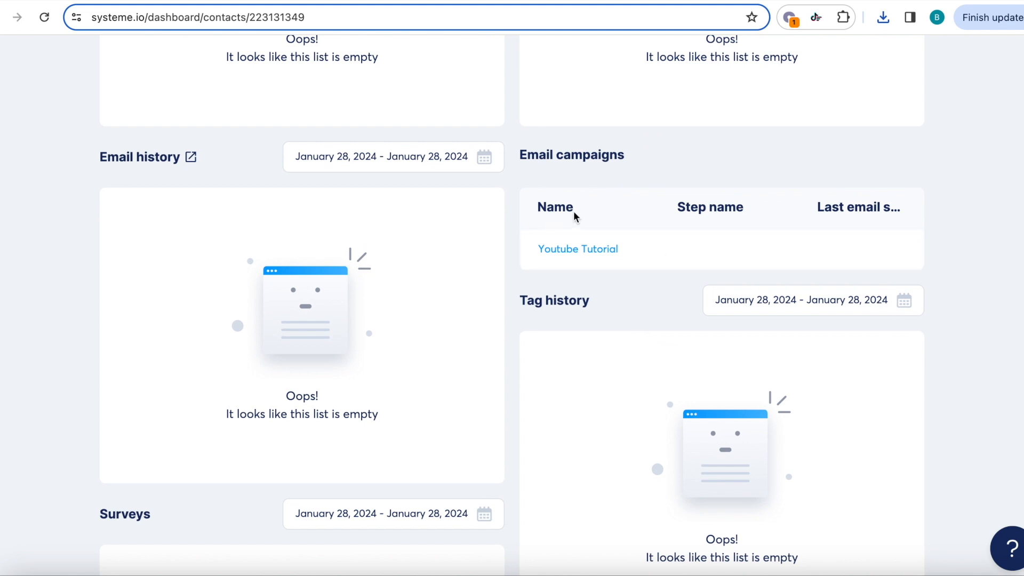
drag(535, 250, 649, 249)
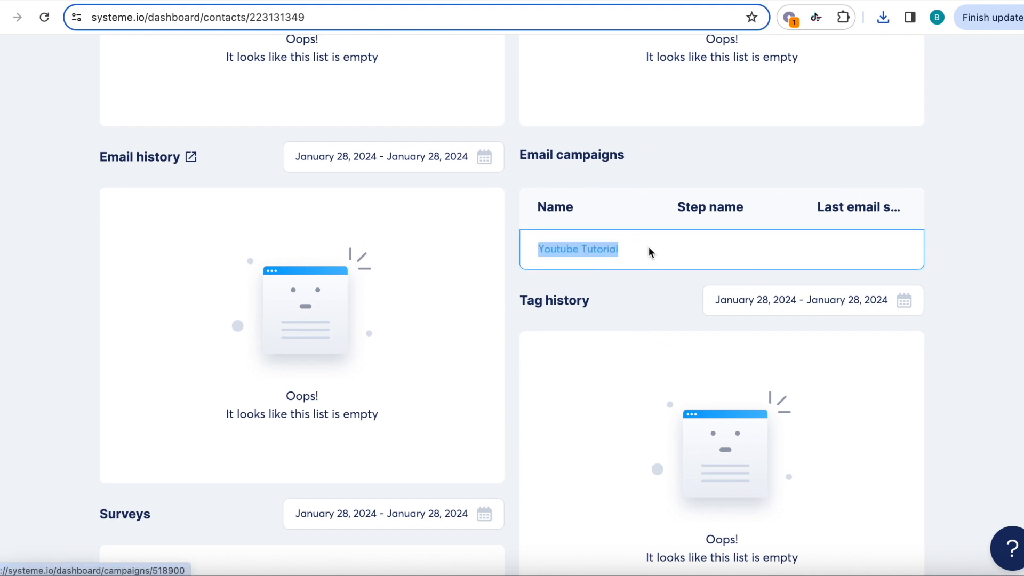
click(645, 249)
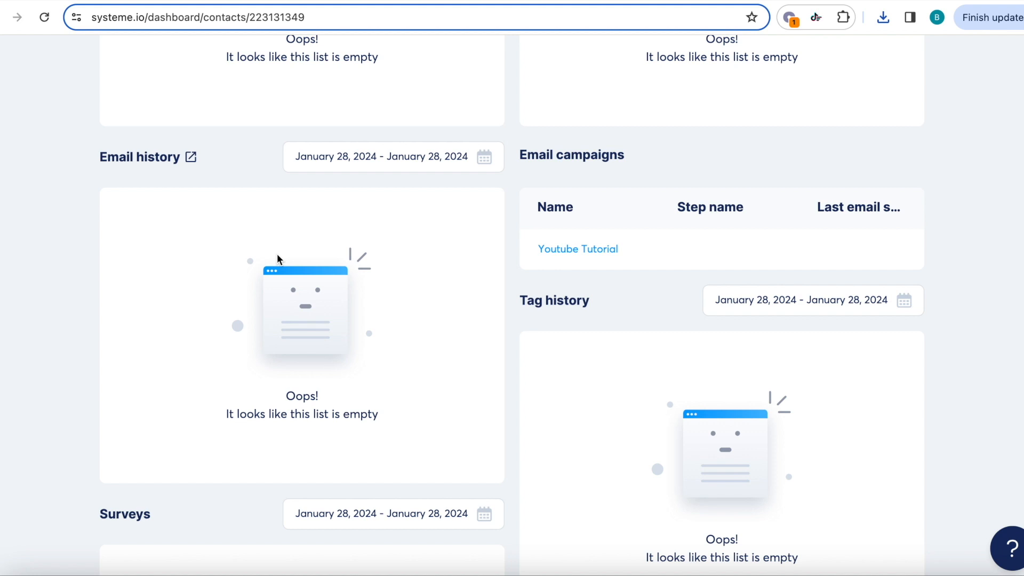
scroll(428, 293, down, 1)
Return to the contacts list, select the contacts registered on 01/23/2024 and 01/27/2024 and examine the available bulk actions
scroll(427, 293, up, 20)
mouse_move(480, 74)
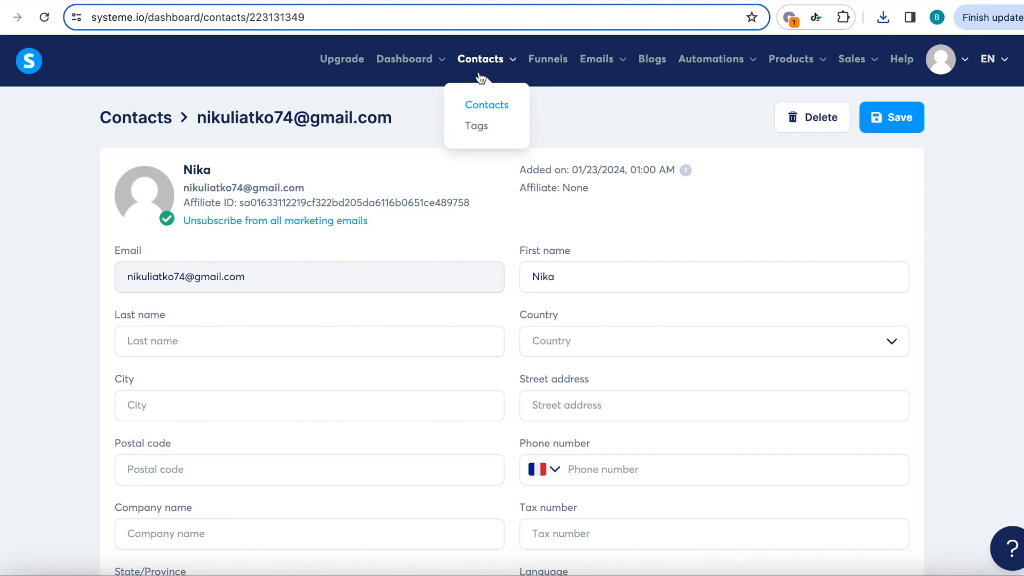
click(484, 109)
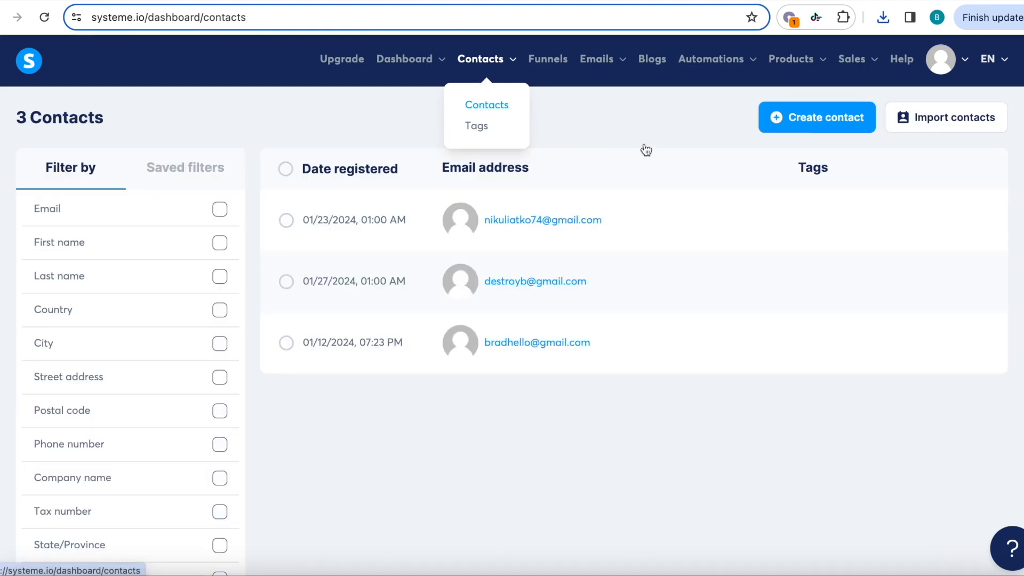
click(286, 220)
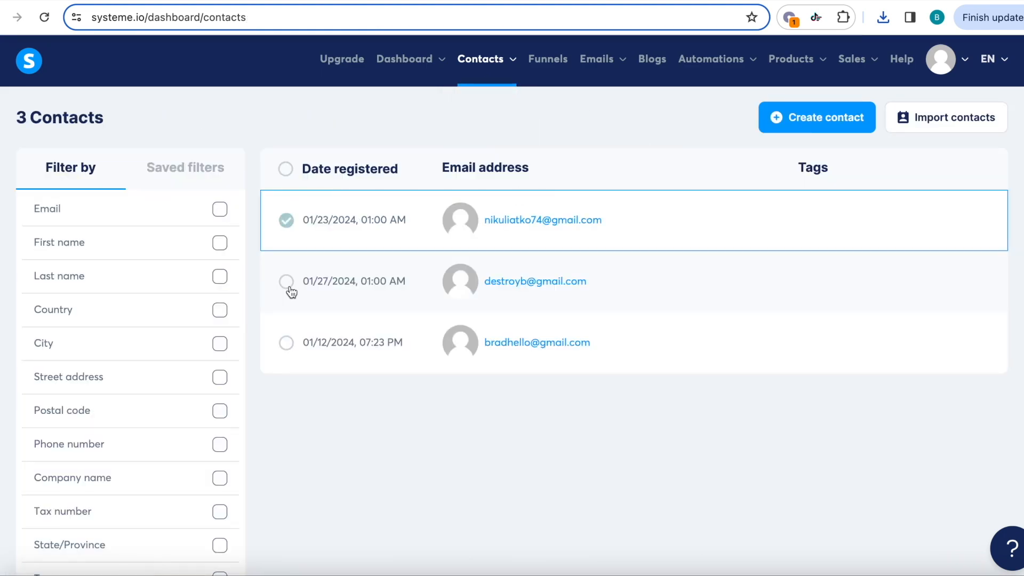
click(288, 285)
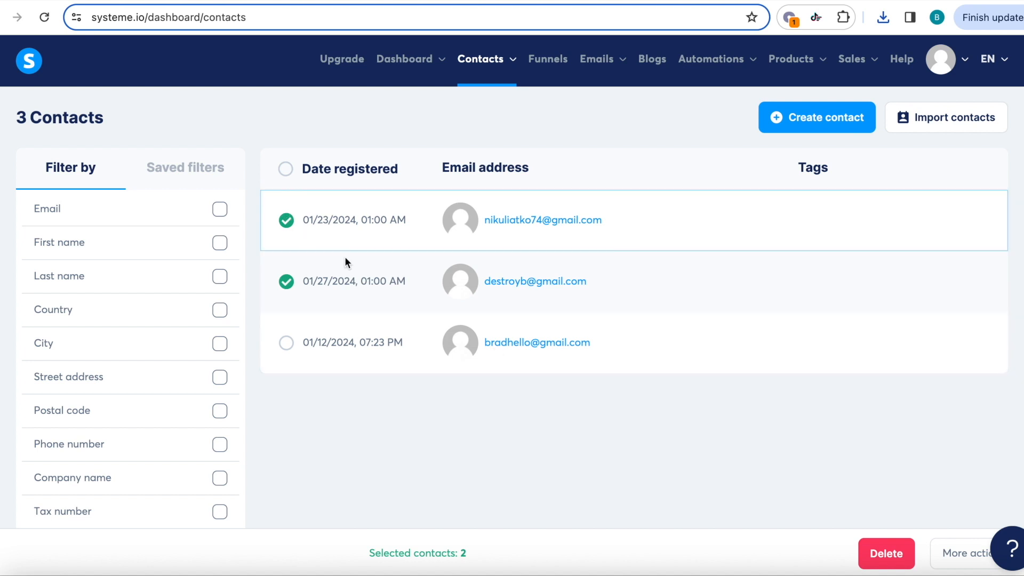
click(964, 554)
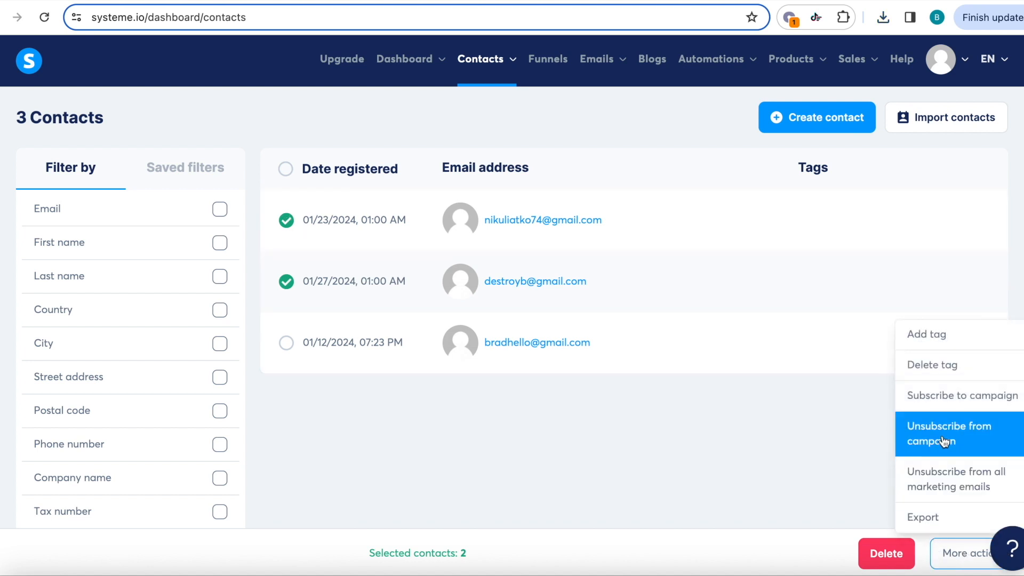
click(600, 418)
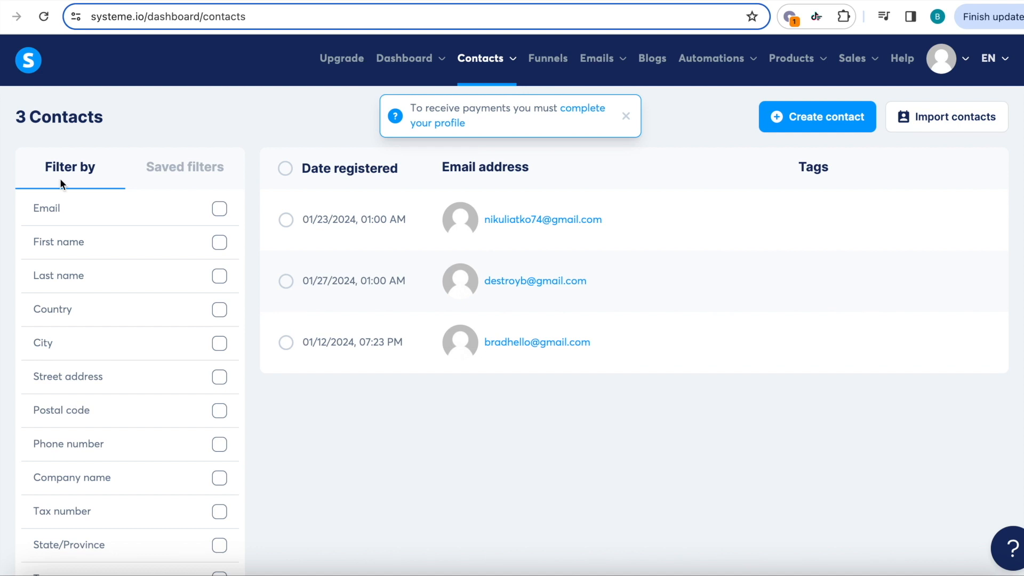
Enable the Email activity contact filter, add a "No email opened or clicked since" condition and view its date choices
scroll(30, 296, down, 4)
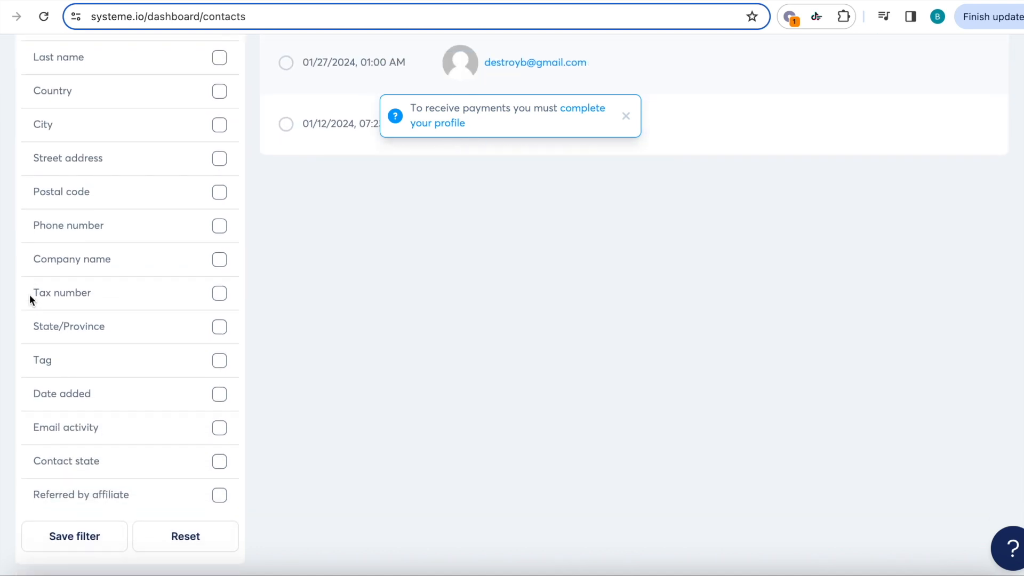
click(219, 428)
scroll(152, 434, down, 2)
click(152, 417)
scroll(184, 382, down, 1)
click(184, 382)
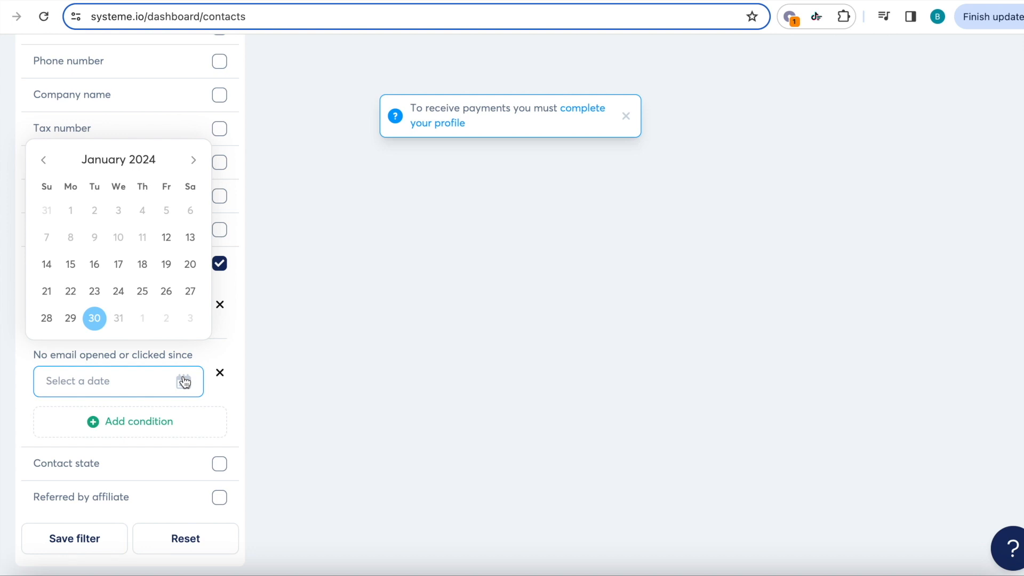
scroll(406, 337, up, 7)
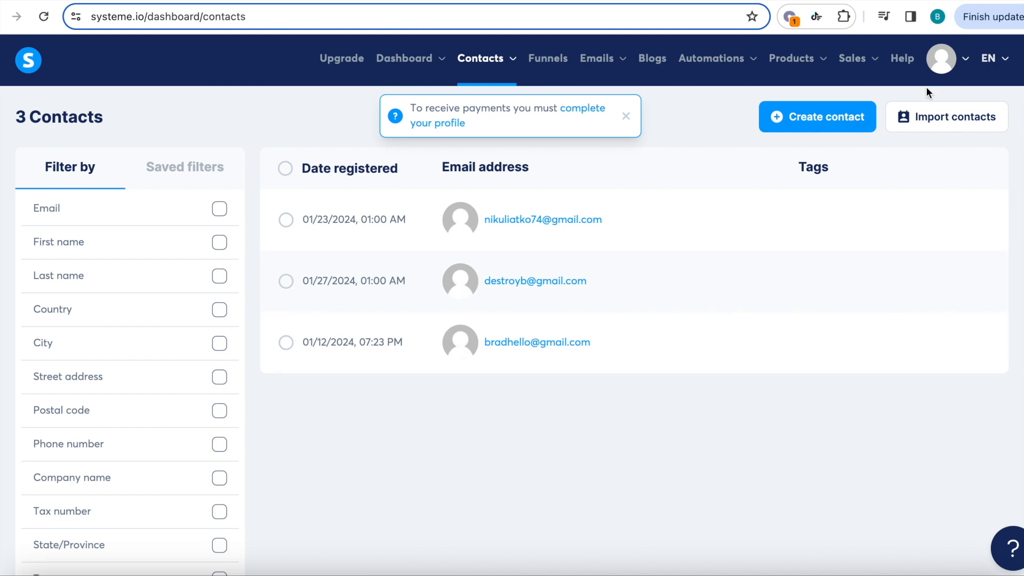
Open the Emails section of the account settings and dismiss the notice about completing the profile
click(941, 60)
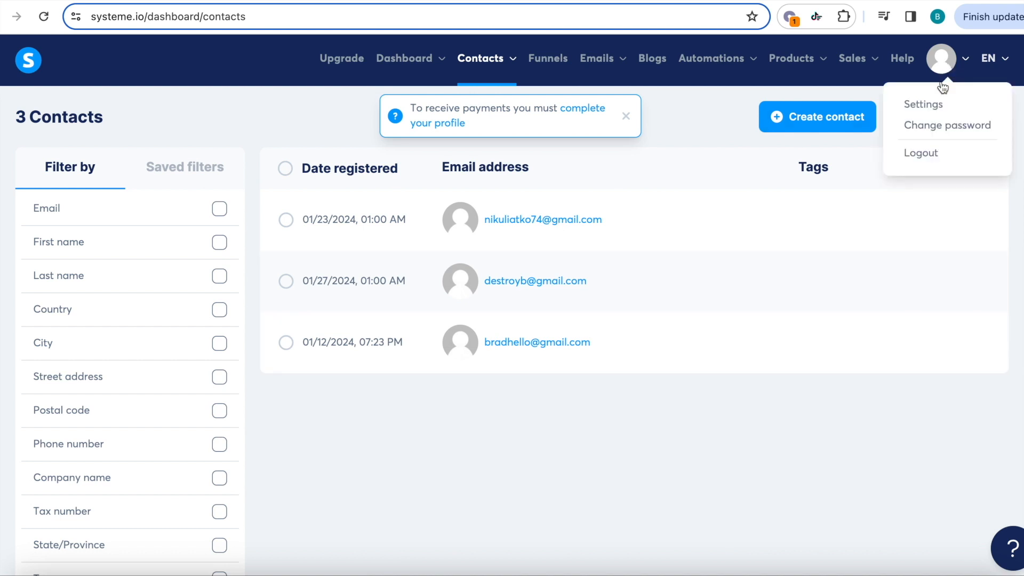
click(932, 107)
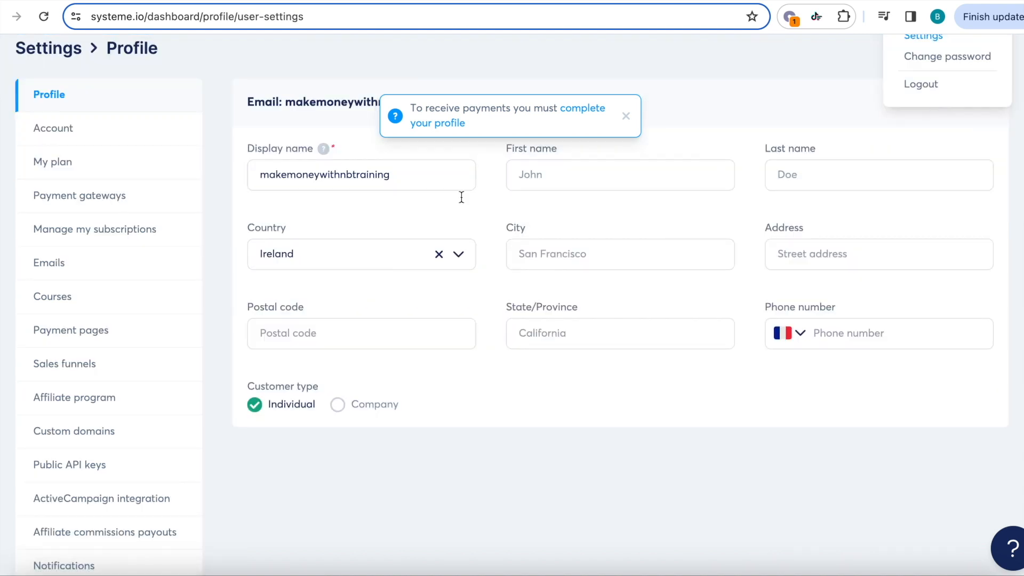
click(59, 273)
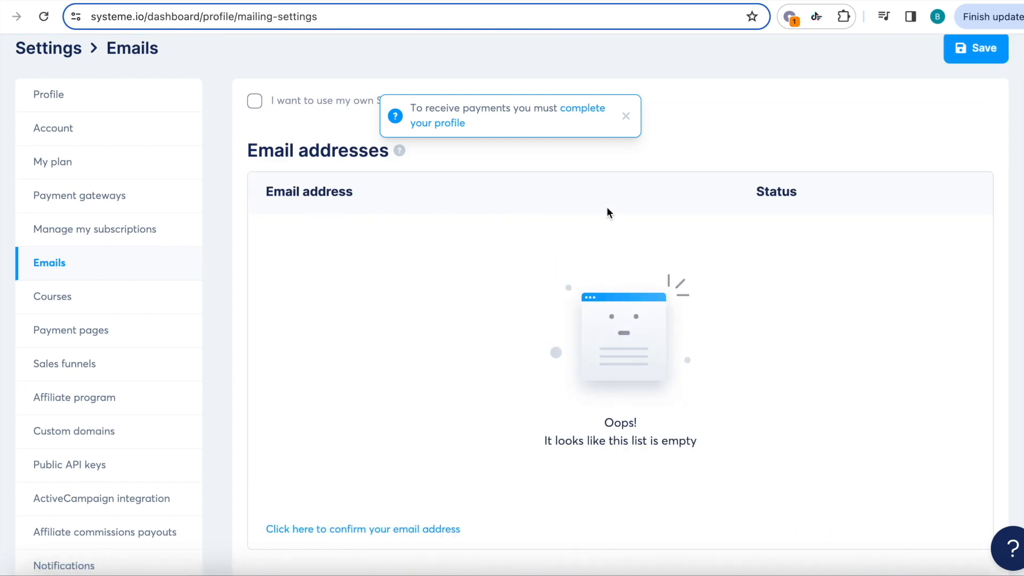
click(626, 117)
scroll(821, 350, up, 2)
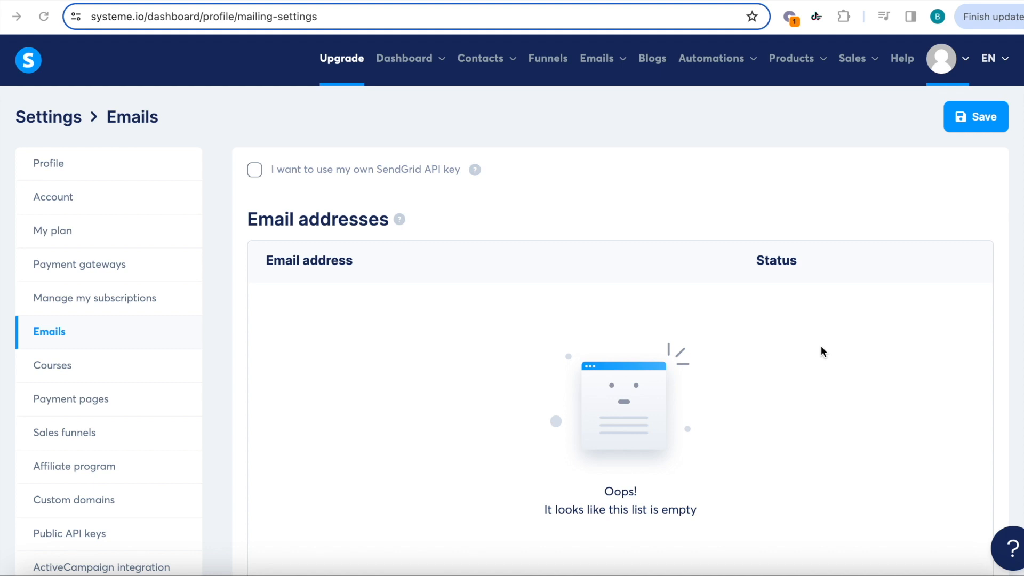
Set up domain authentication for youtubetutorial.info in the Domains section and save it
scroll(821, 351, down, 10)
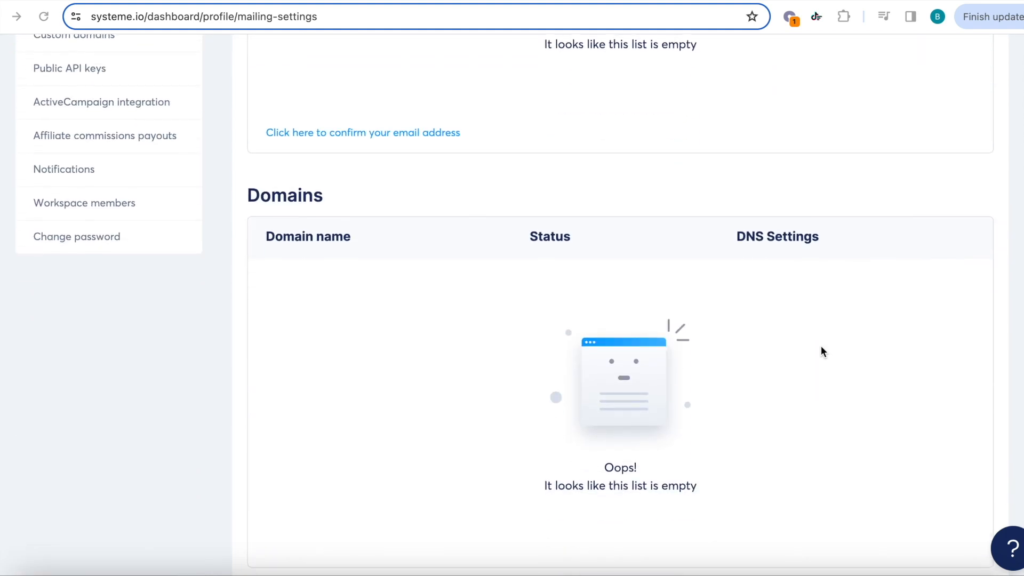
scroll(459, 249, down, 1)
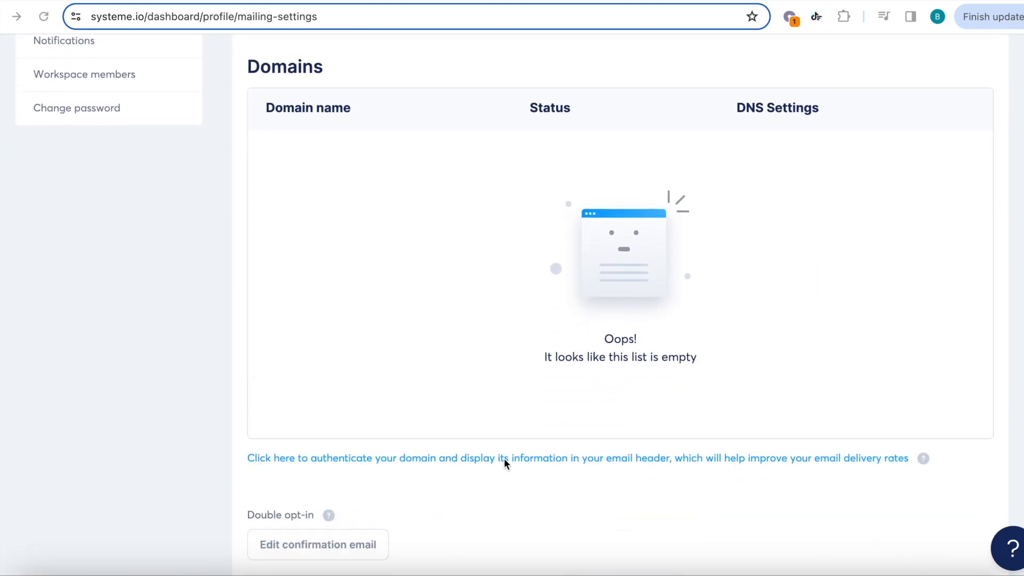
click(487, 459)
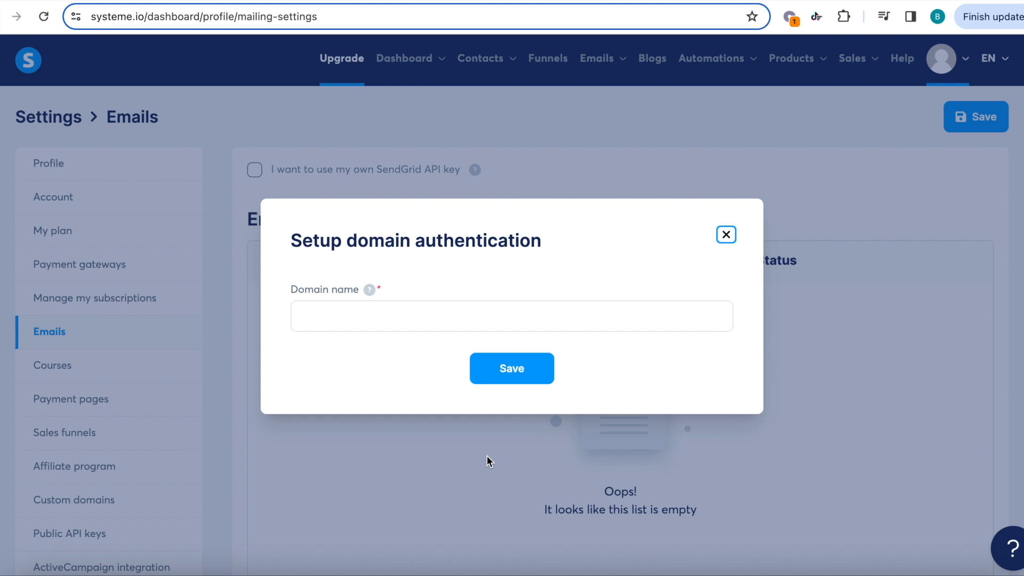
click(366, 315)
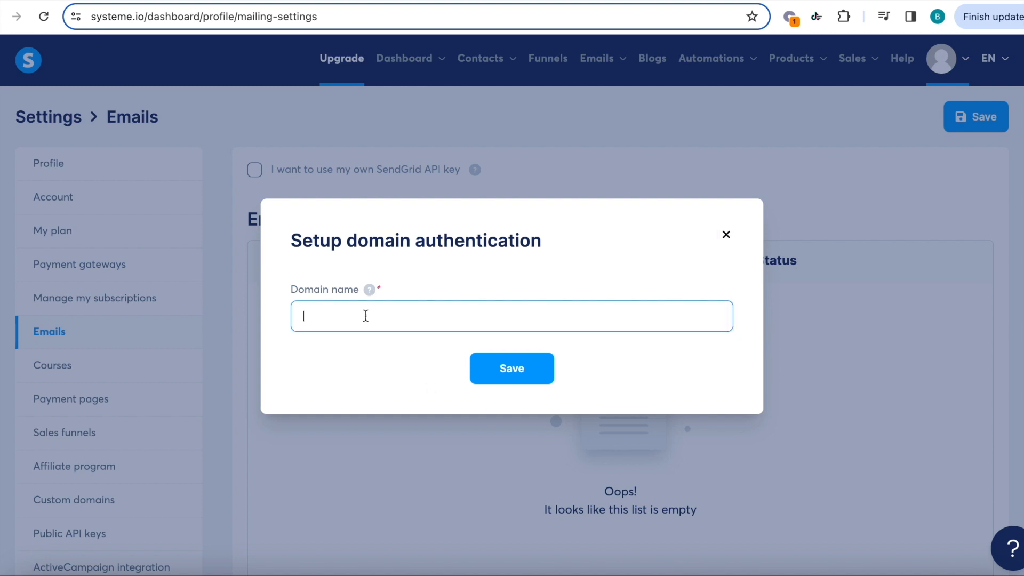
text(youtubetutorial.info)
click(514, 376)
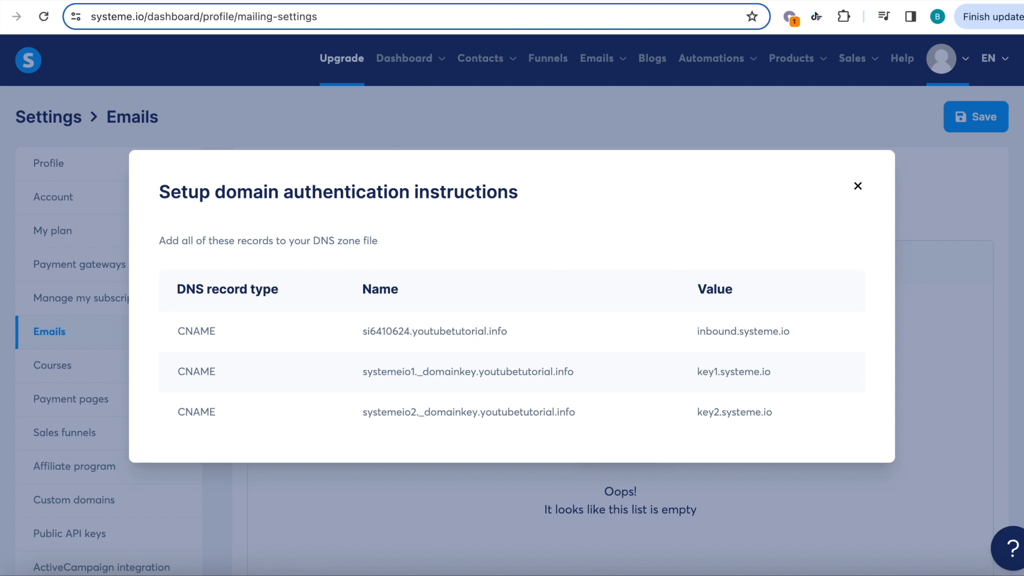
Switch to Namecheap and open the Advanced DNS host records of the domain youtubetutorial.info
click(265, 1)
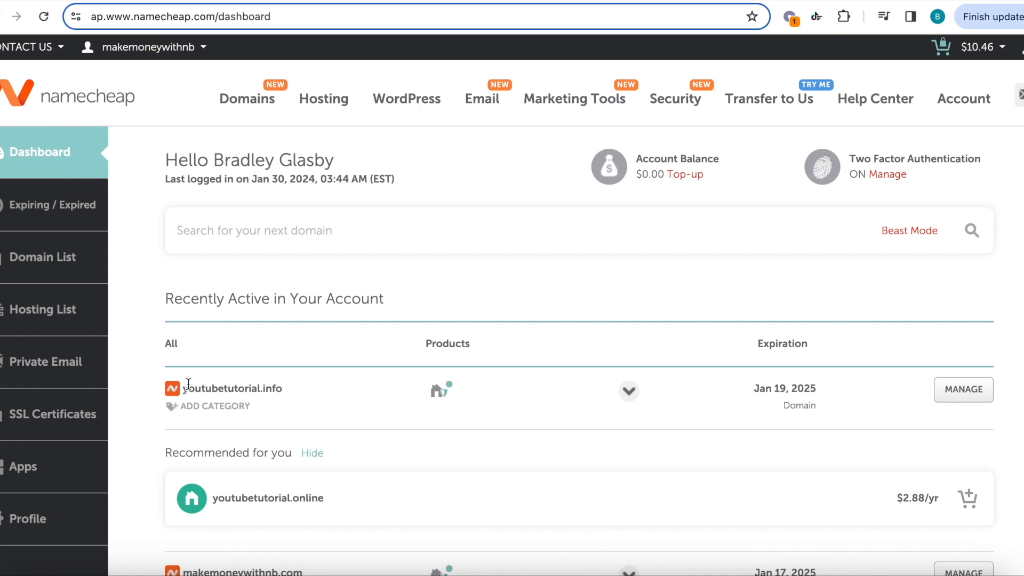
drag(290, 390, 183, 390)
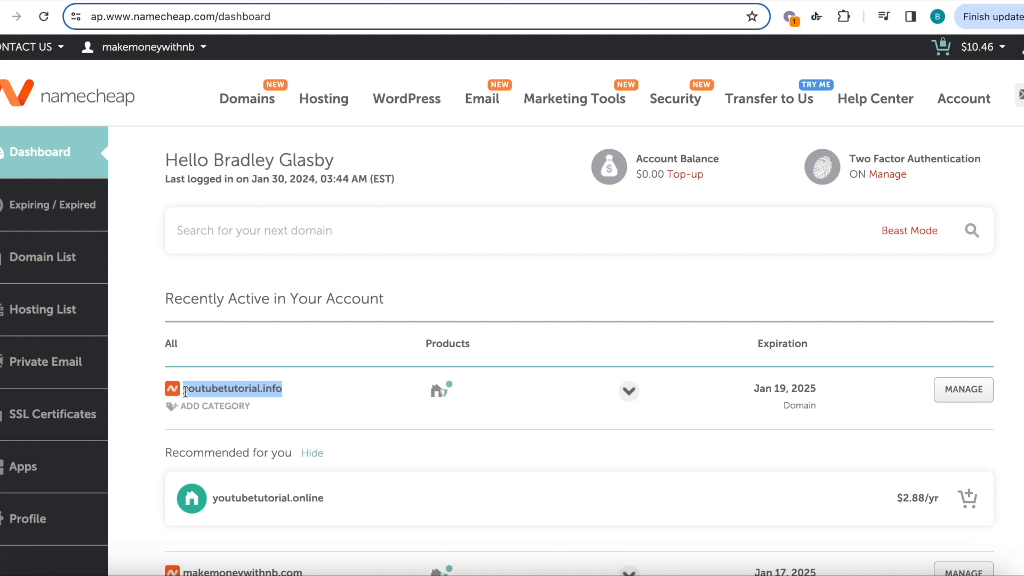
click(958, 397)
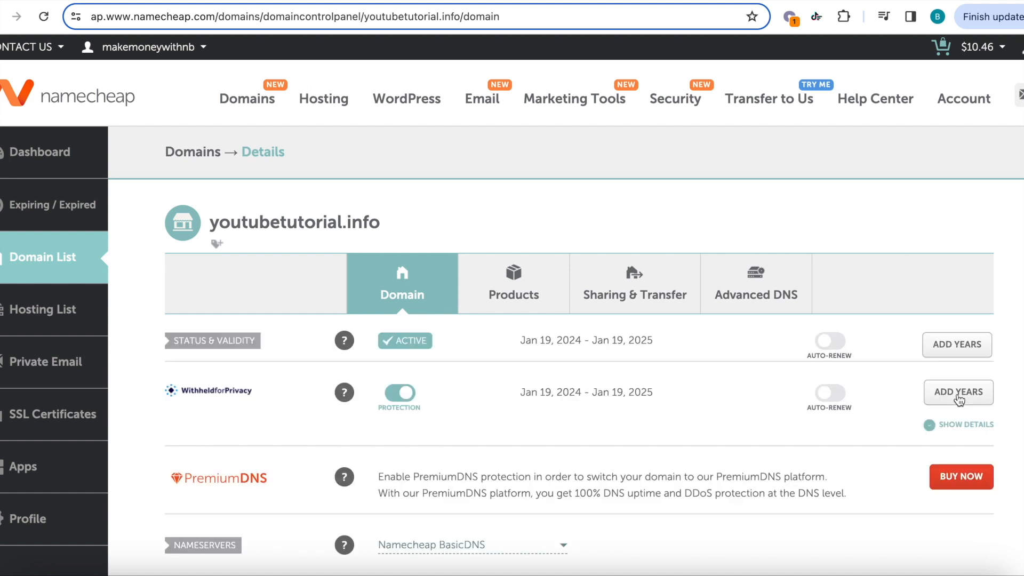
click(768, 281)
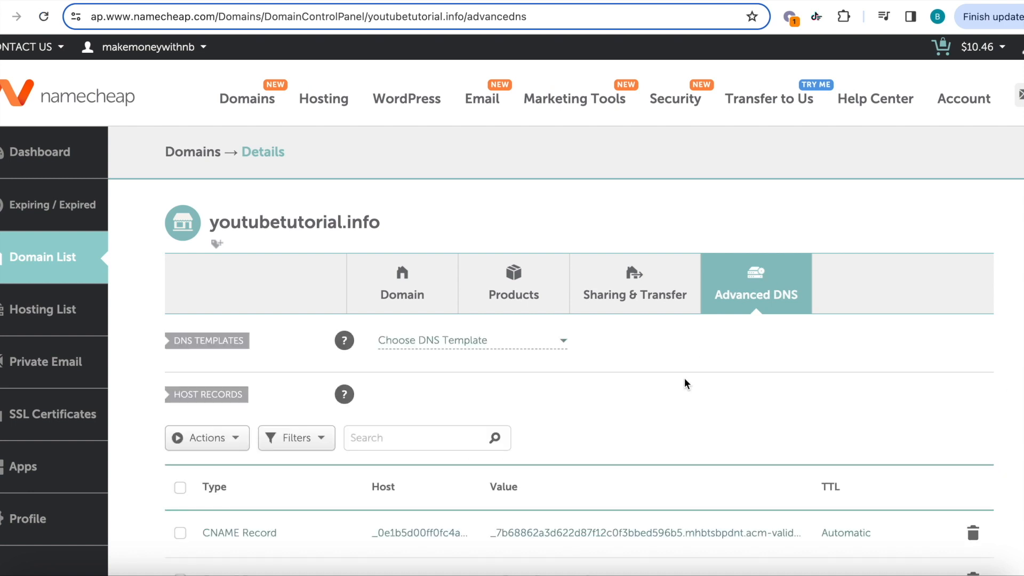
scroll(687, 383, down, 2)
scroll(684, 380, down, 1)
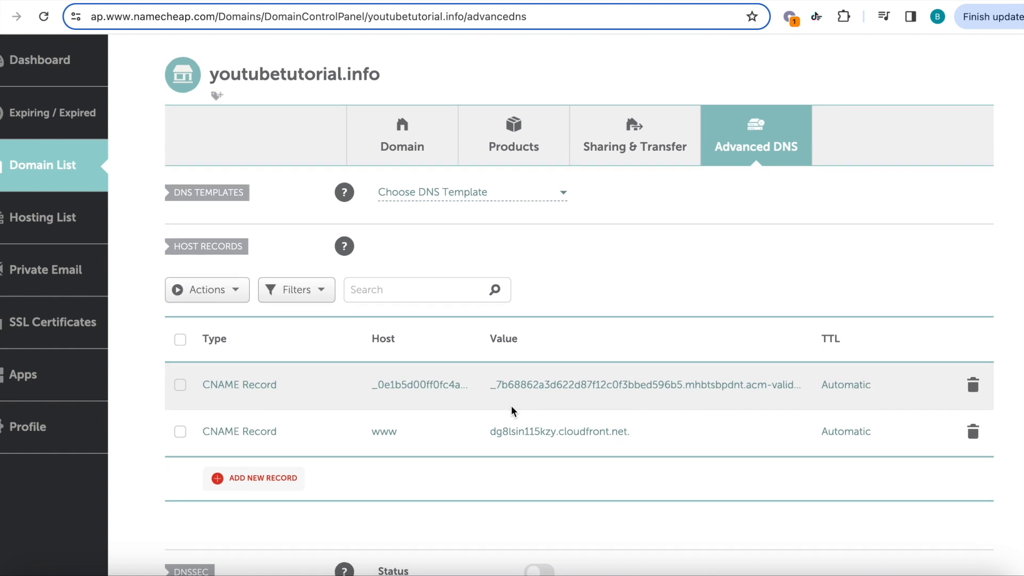
scroll(512, 411, down, 1)
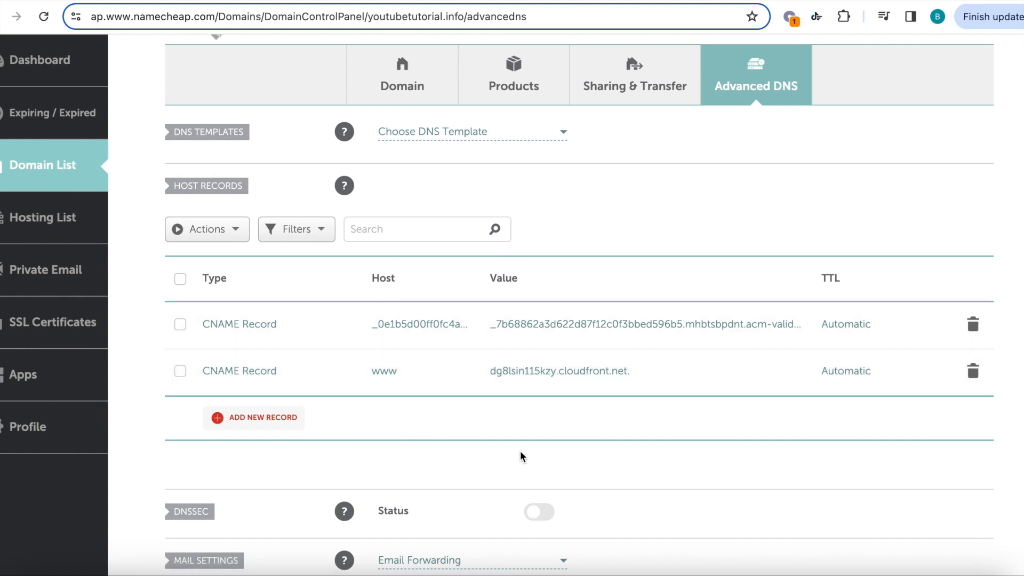
Return to systeme.io and examine the host parts and values of the CNAME records in the domain authentication instructions
key(ctrl+Tab)
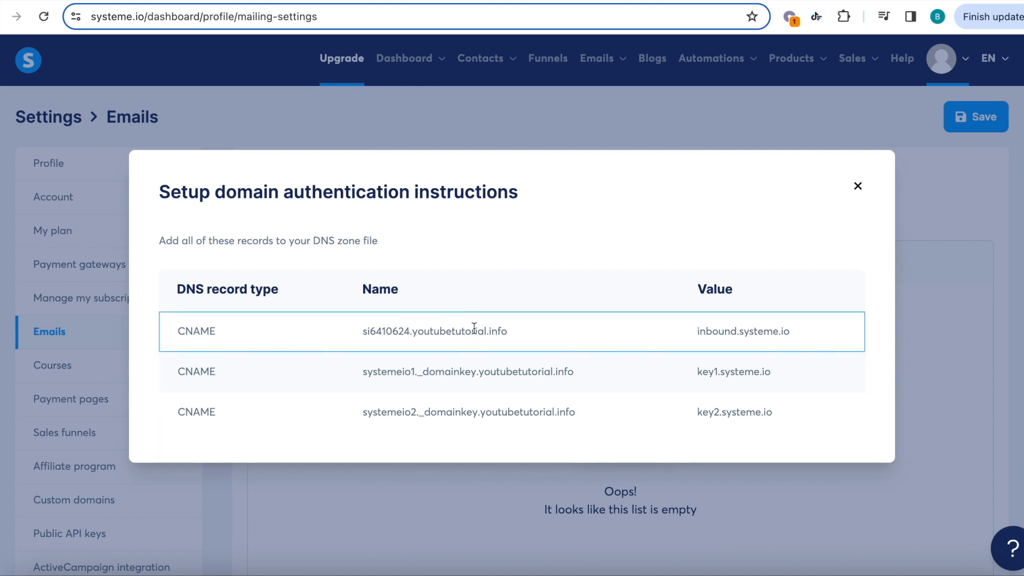
drag(410, 331, 362, 330)
click(473, 372)
drag(476, 372, 312, 375)
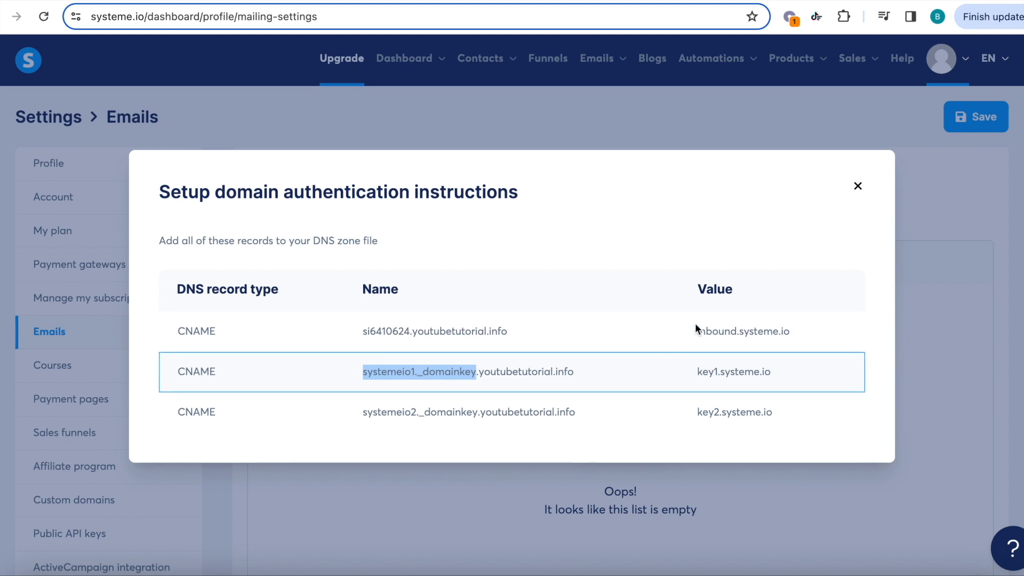
drag(691, 335, 809, 333)
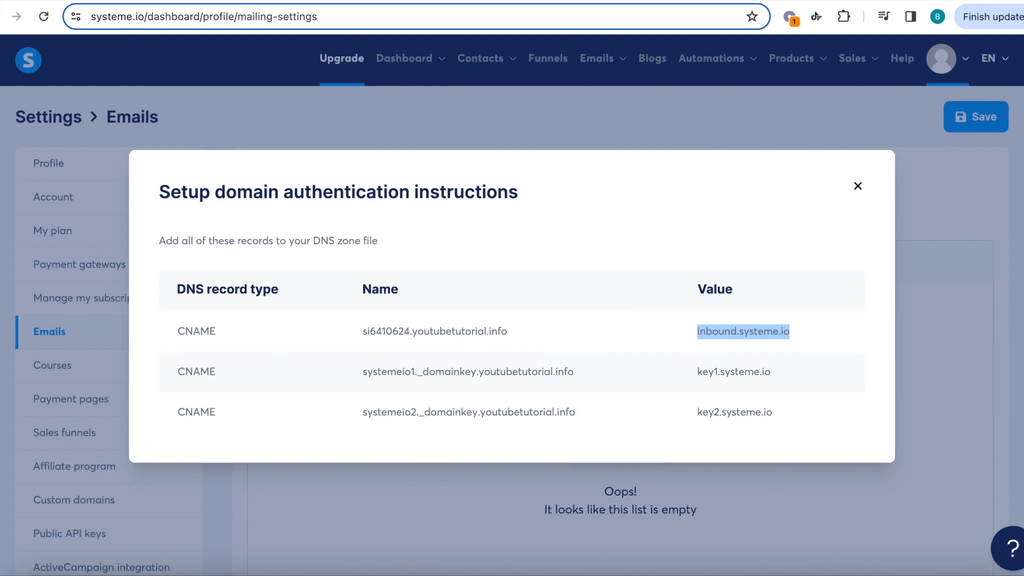
Switch to Namecheap and add a new host record of type CNAME Record
click(240, 1)
click(273, 418)
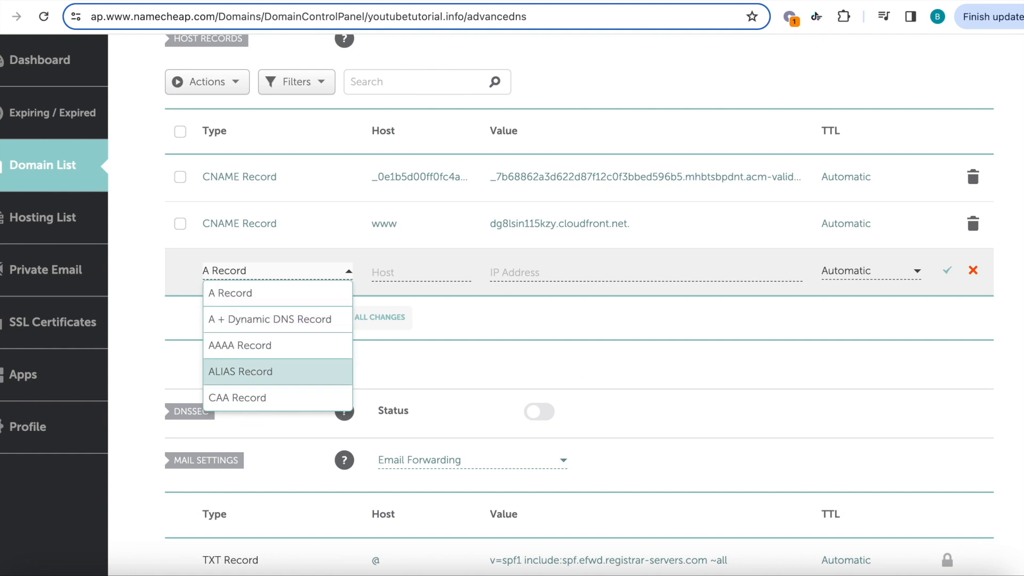
scroll(258, 401, down, 1)
click(261, 380)
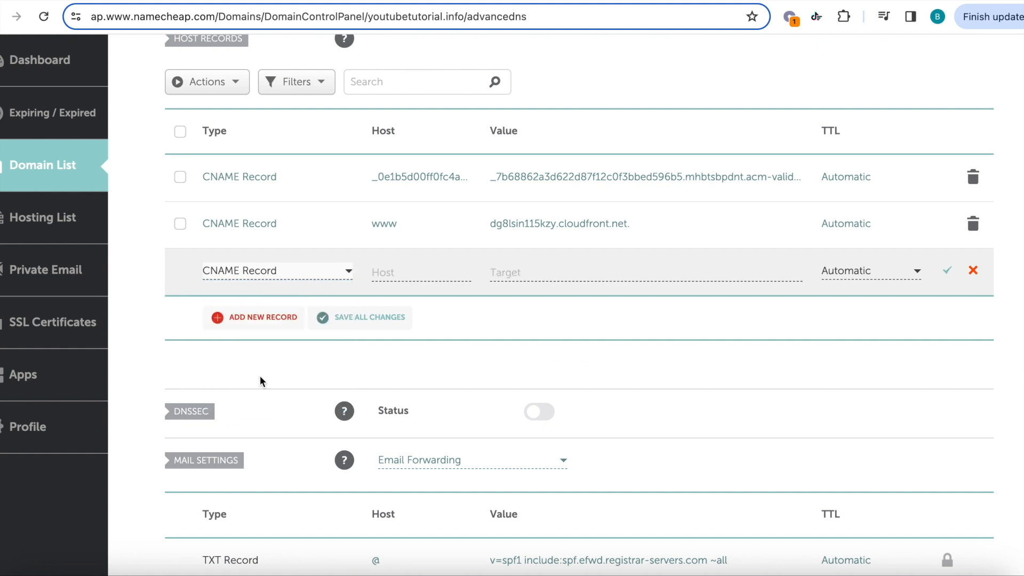
Copy the first record's name without the domain, si6410624, from systeme.io into the new CNAME record's host in Namecheap
click(107, 0)
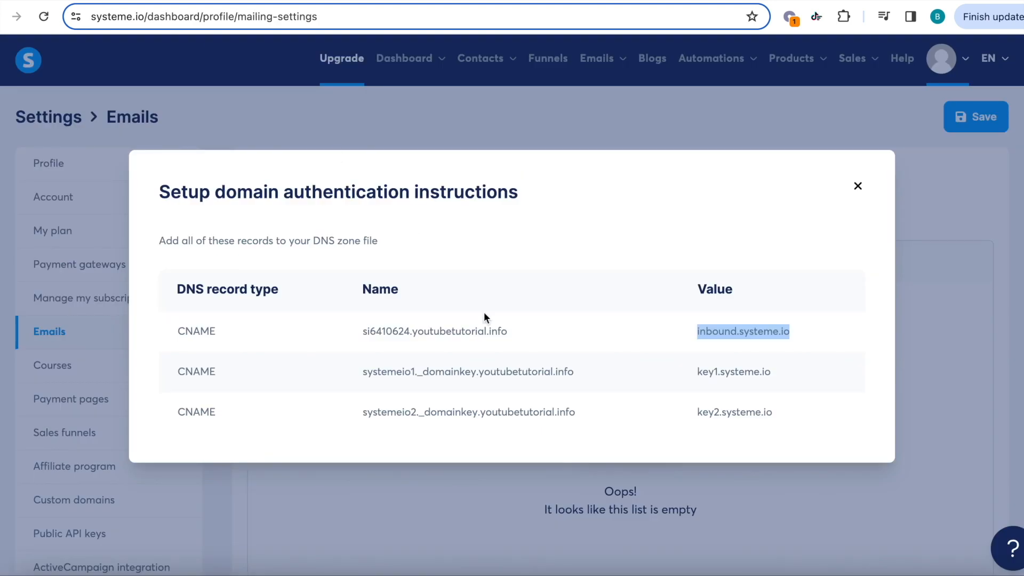
drag(412, 329, 362, 329)
key(ctrl+c)
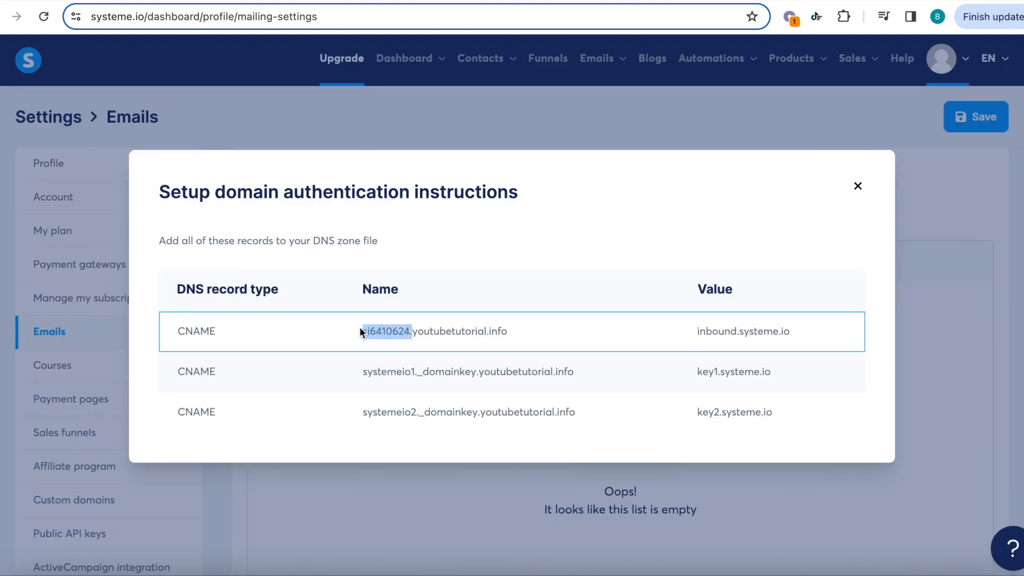
click(410, 329)
drag(411, 329, 371, 329)
click(244, 0)
click(397, 271)
key(ctrl+v)
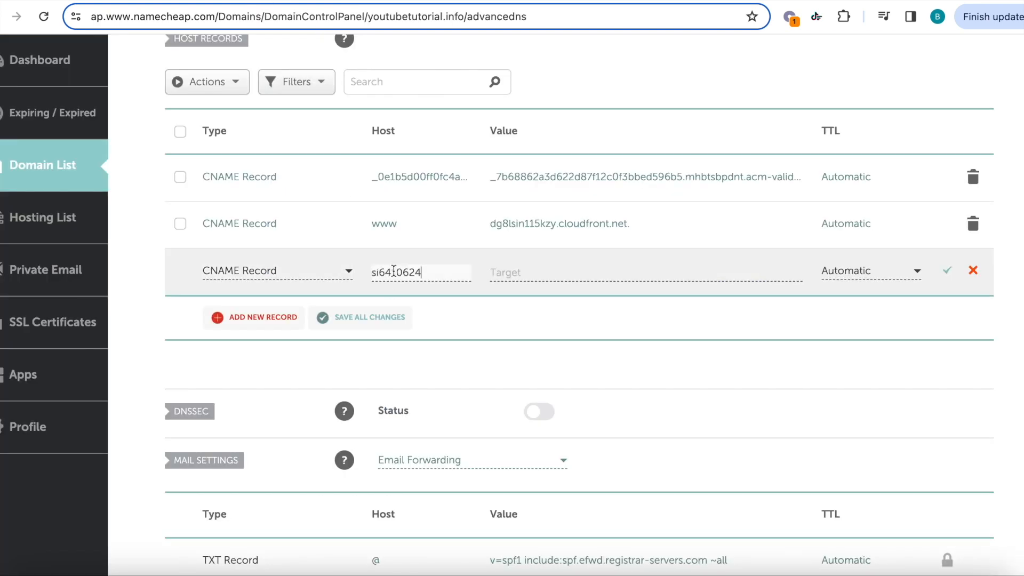
Copy the value inbound.systeme.io from systeme.io into the new CNAME record's target in Namecheap and save the record
click(113, 0)
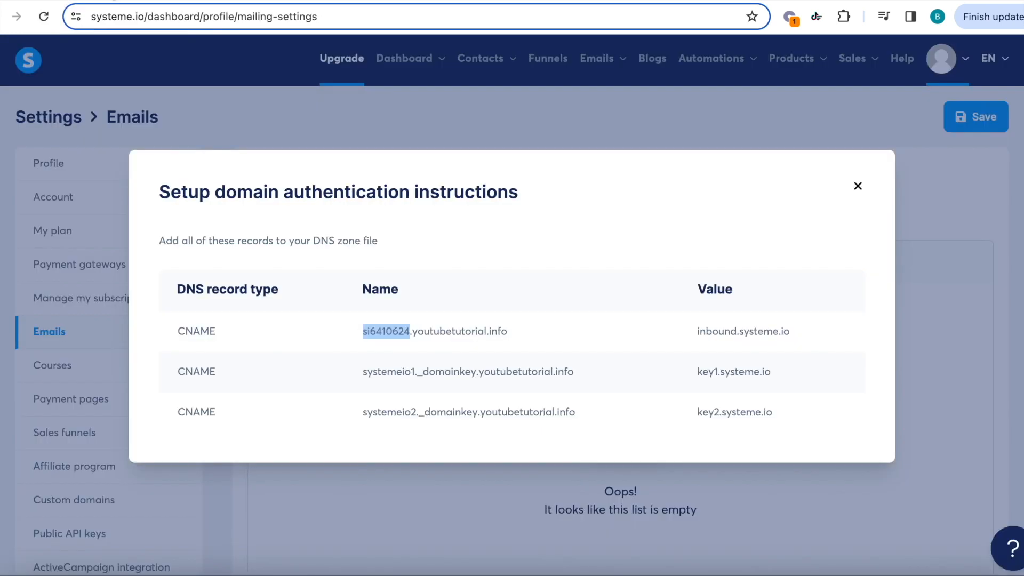
drag(792, 331, 697, 331)
key(super+c)
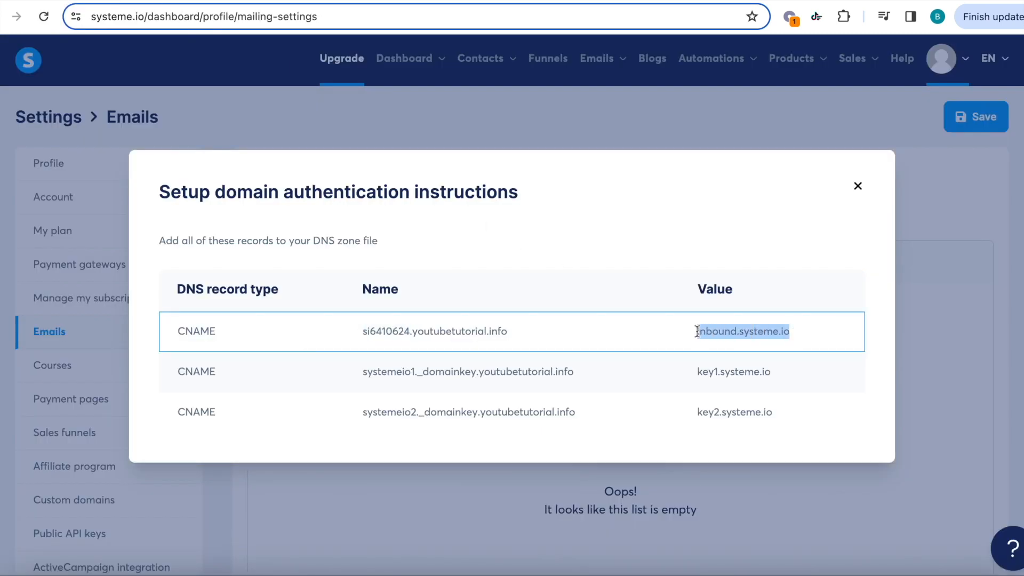
click(277, 0)
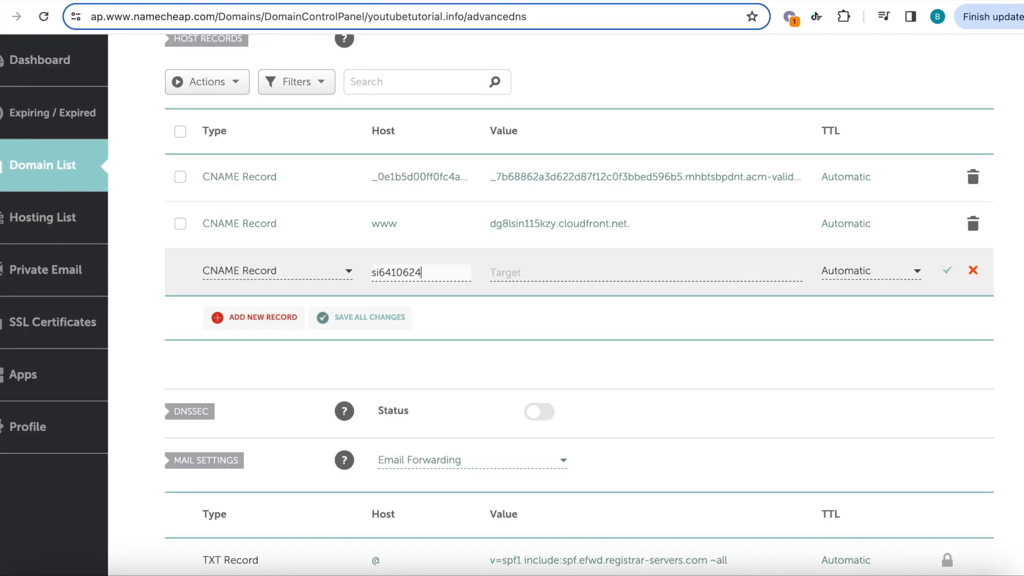
click(530, 275)
key(super+v)
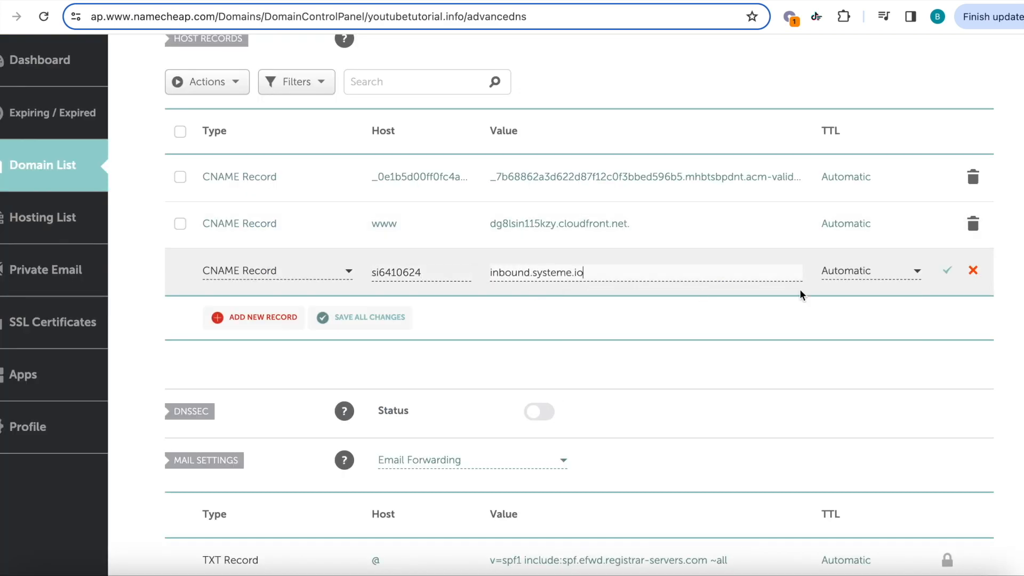
click(946, 271)
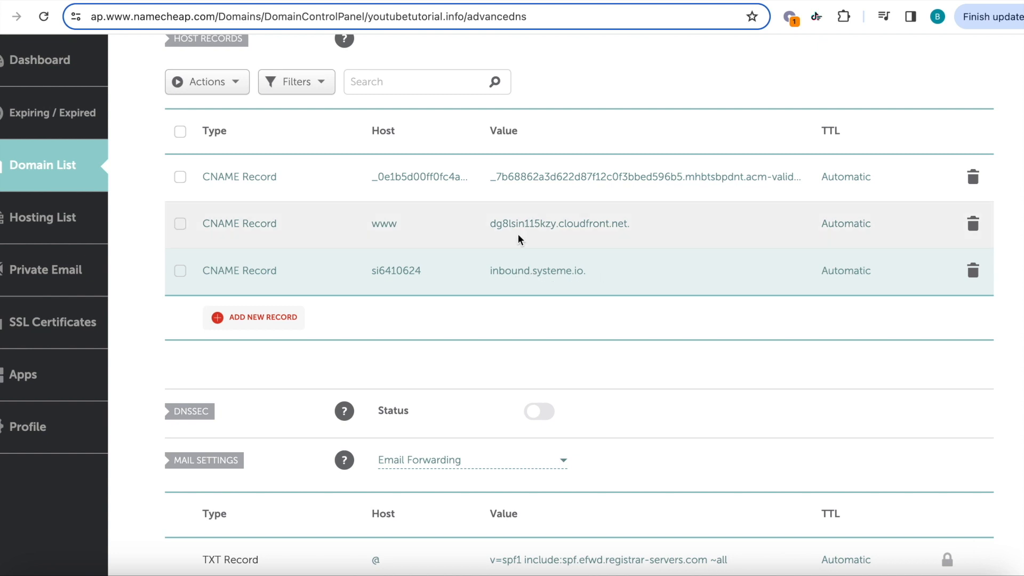
Back in systeme.io, close the domain authentication instructions and reload the email settings to check the domain's status
click(114, 1)
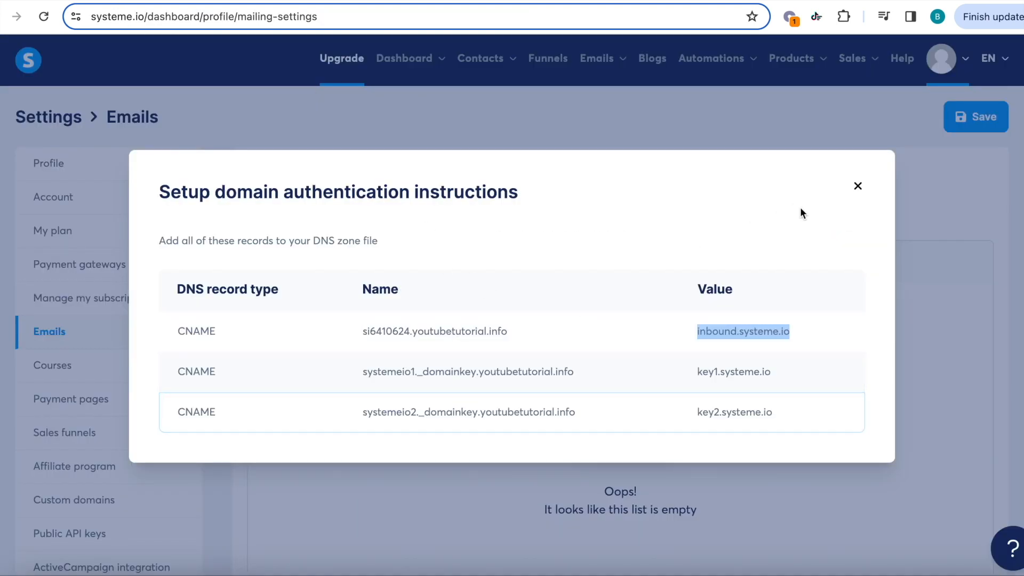
click(858, 187)
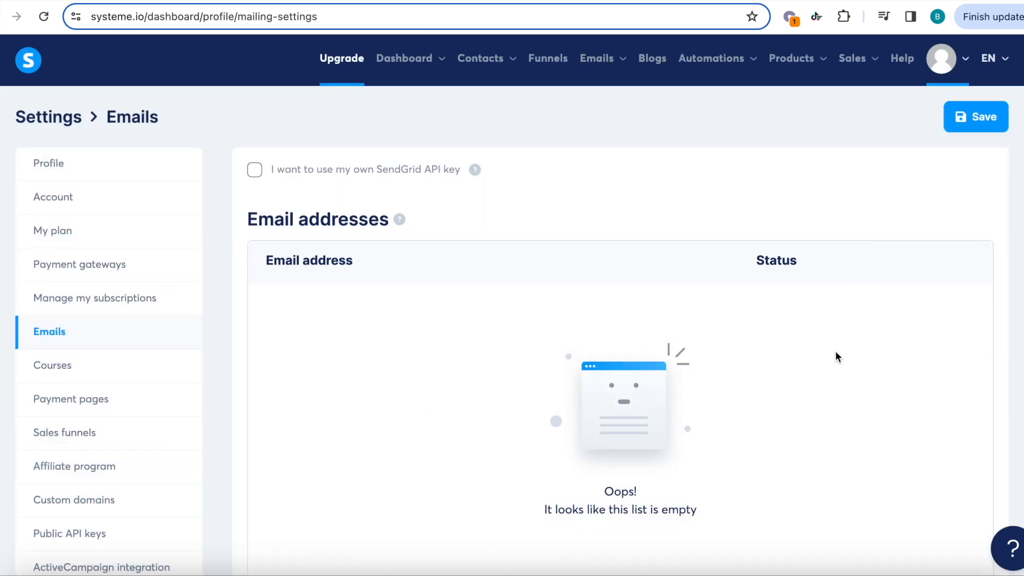
scroll(836, 354, down, 10)
scroll(835, 356, up, 1)
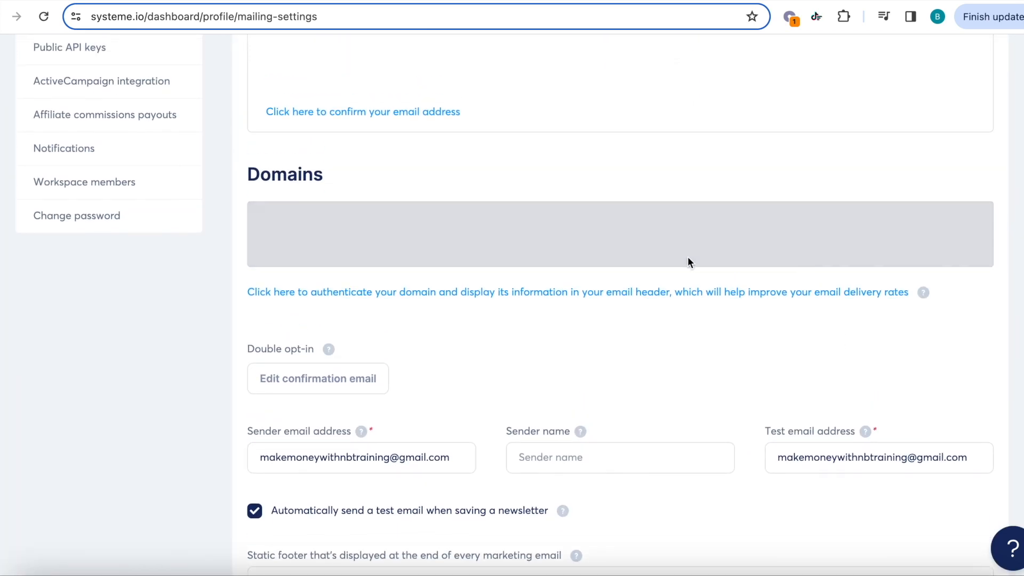
click(44, 17)
scroll(614, 278, down, 4)
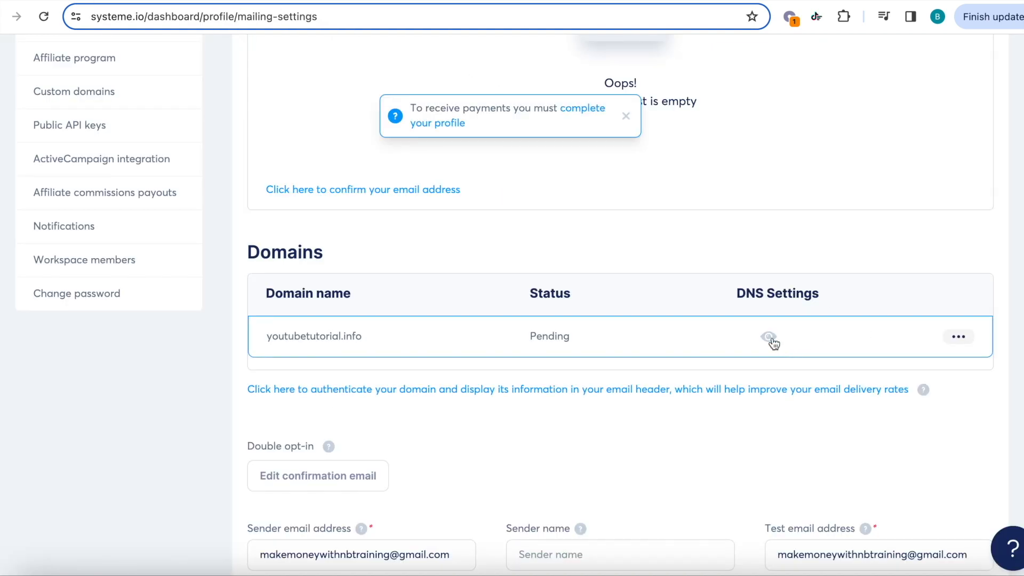
View the DNS settings of youtubetutorial.info, close them and go back to the email address confirmation option
click(771, 338)
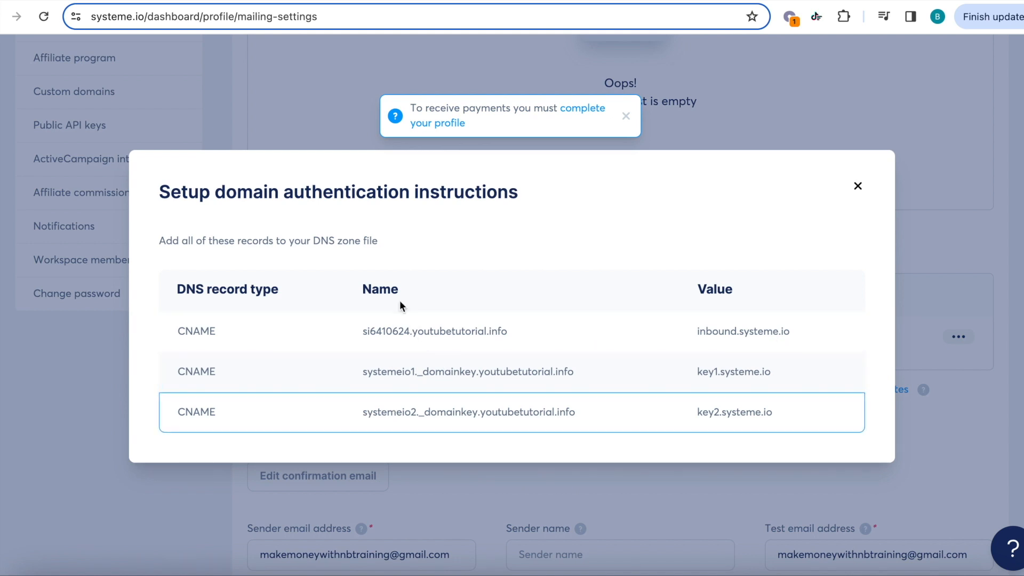
click(857, 187)
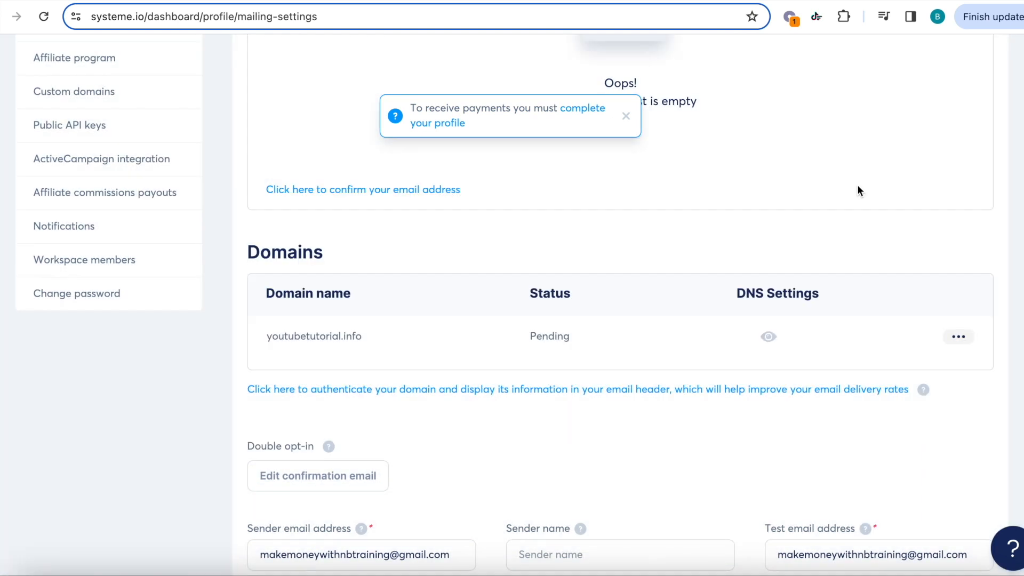
scroll(709, 218, up, 4)
scroll(709, 220, up, 1)
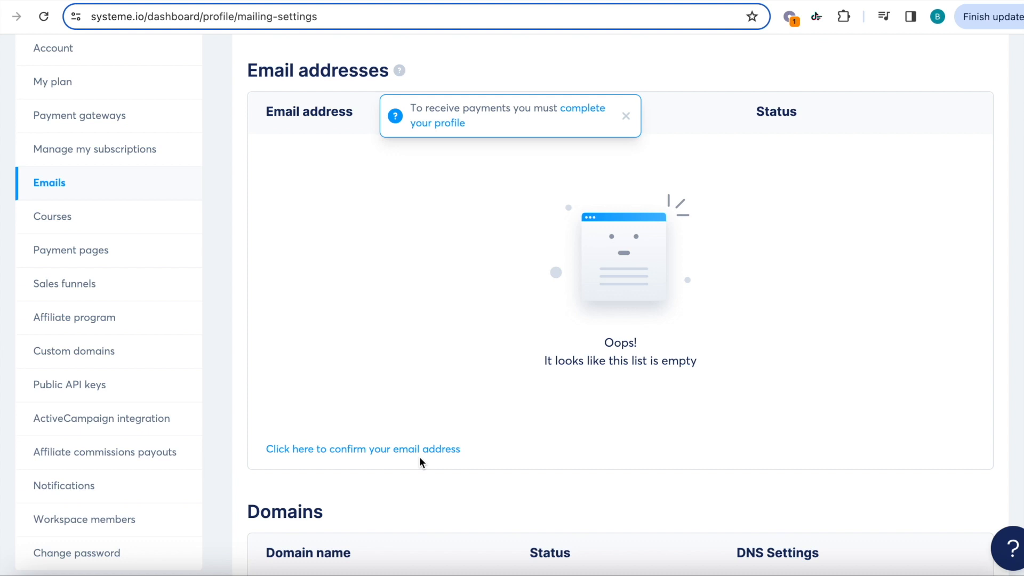
scroll(420, 457, down, 6)
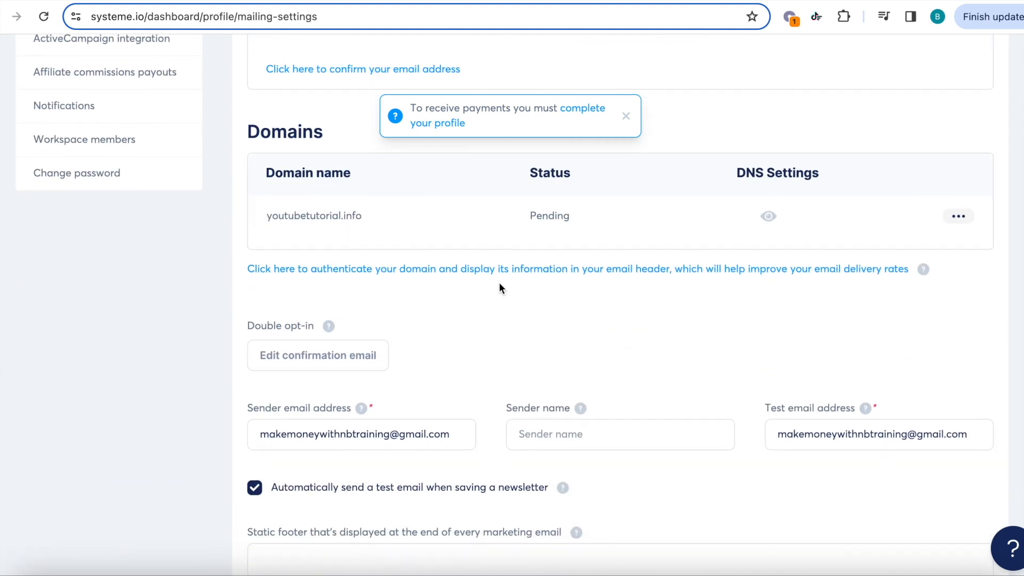
scroll(424, 212, up, 8)
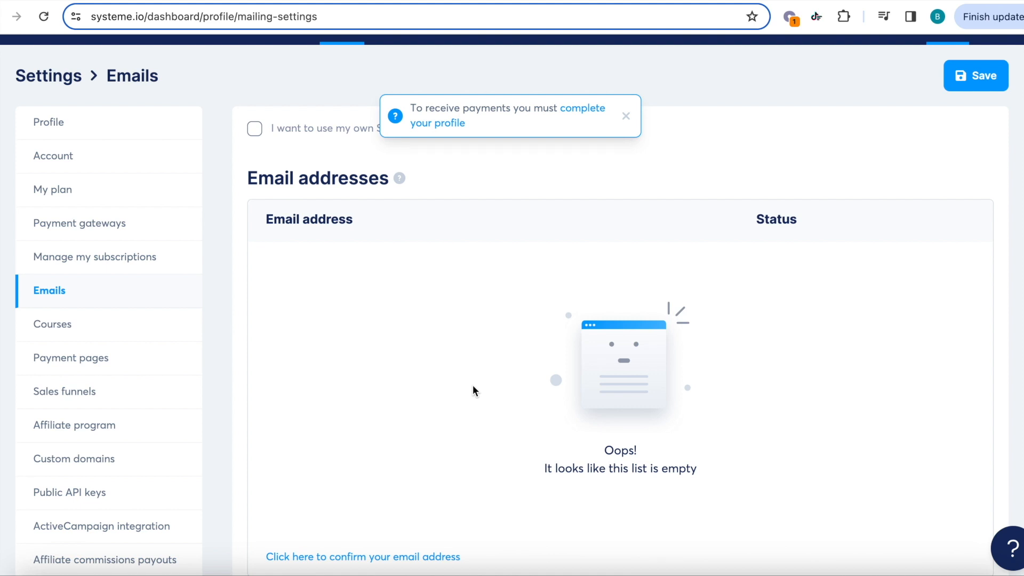
scroll(473, 385, up, 1)
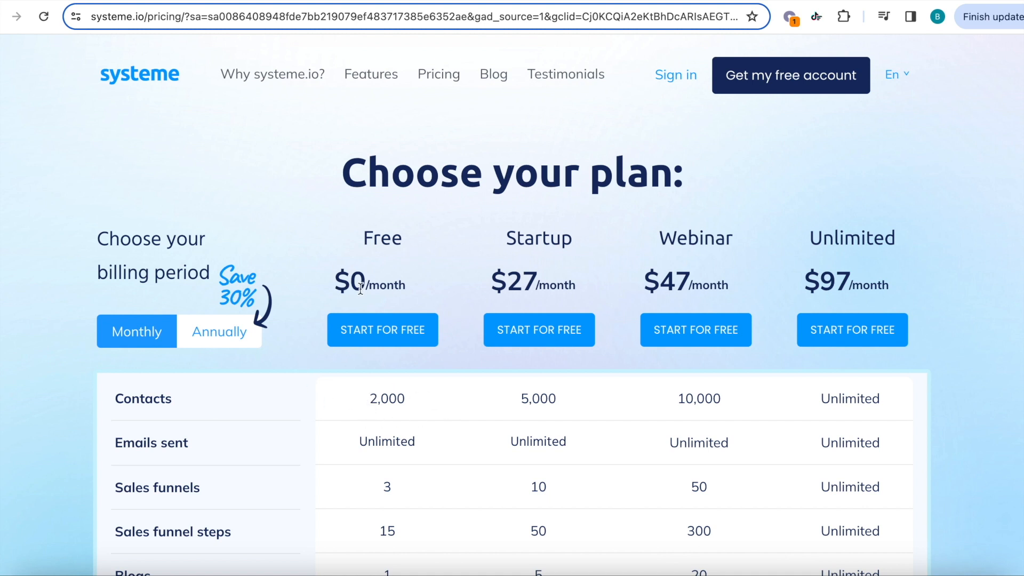
Compare the monthly prices and the contact, email, sales funnel and blog limits of the plans on the systeme.io pricing page
scroll(261, 451, down, 1)
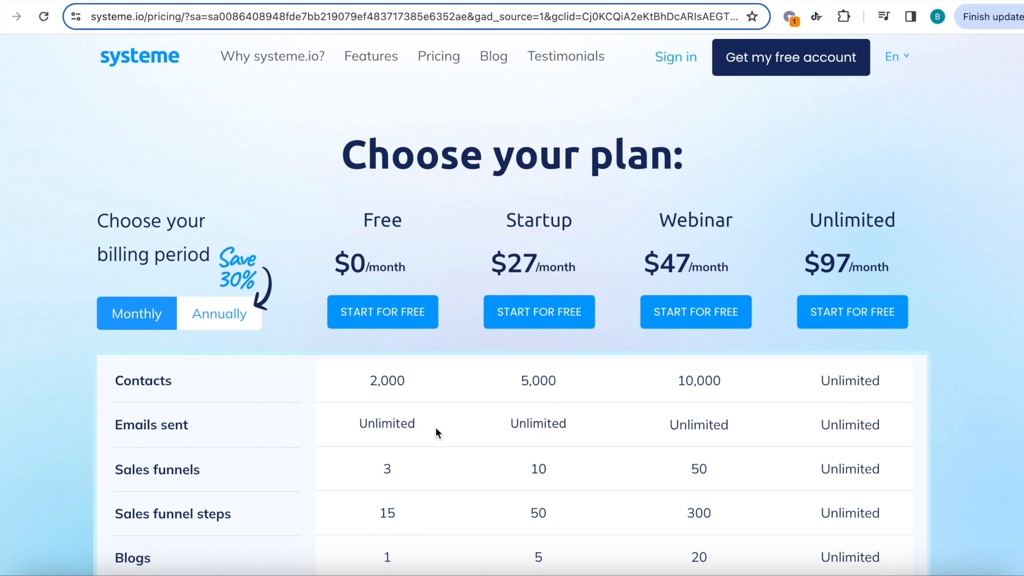
scroll(434, 368, down, 3)
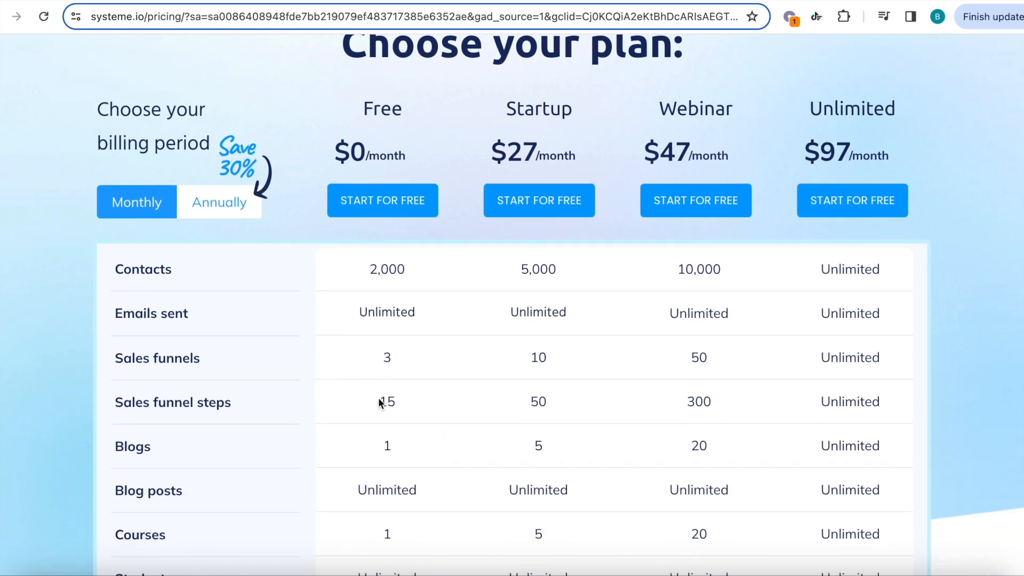
scroll(378, 398, down, 2)
scroll(378, 398, up, 5)
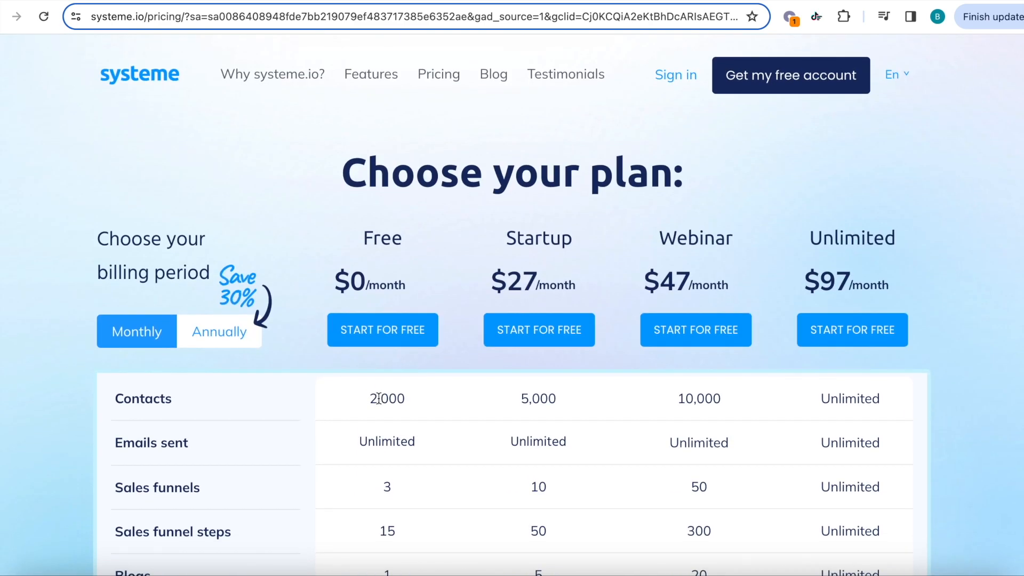